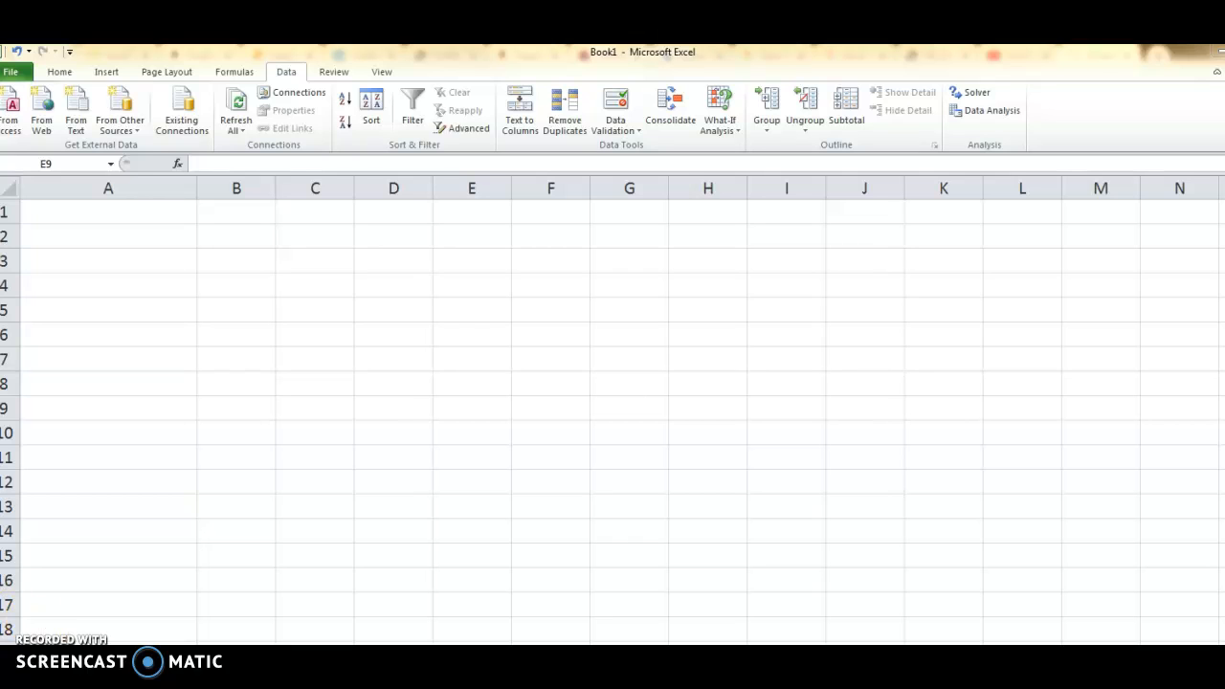
Enter the label "sales price per unit" in A2 and its value $.9 in B2.
left_click(153, 229)
left_click(143, 232)
type("sa")
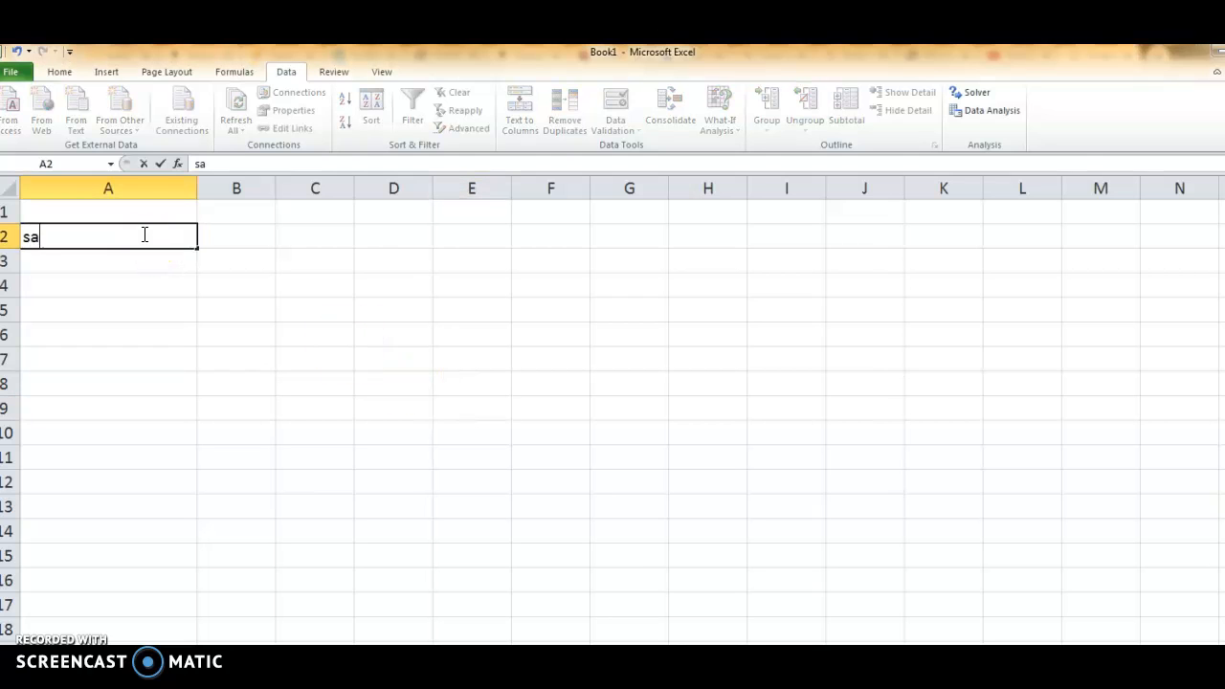
type("les price ")
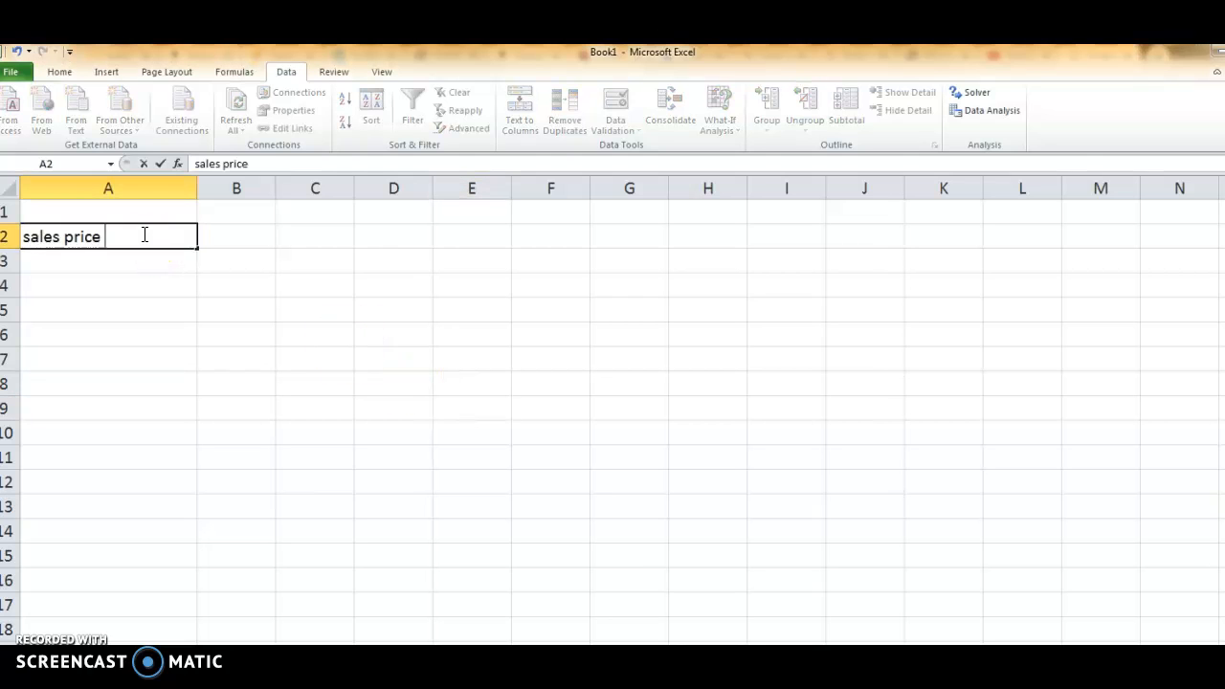
type("per unit")
key("Tab")
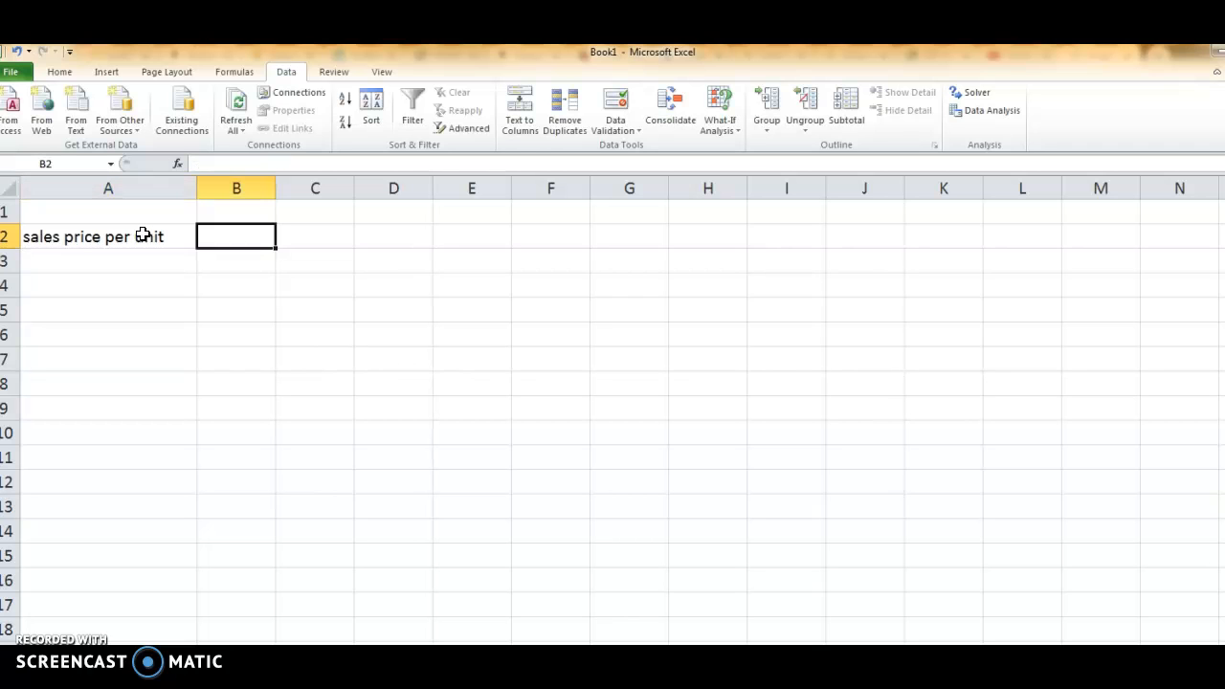
type("$.9")
key("Return")
key("Return")
Enter the label "variable cost per unit" in A4 and its value $.7 in B4.
type("variabl")
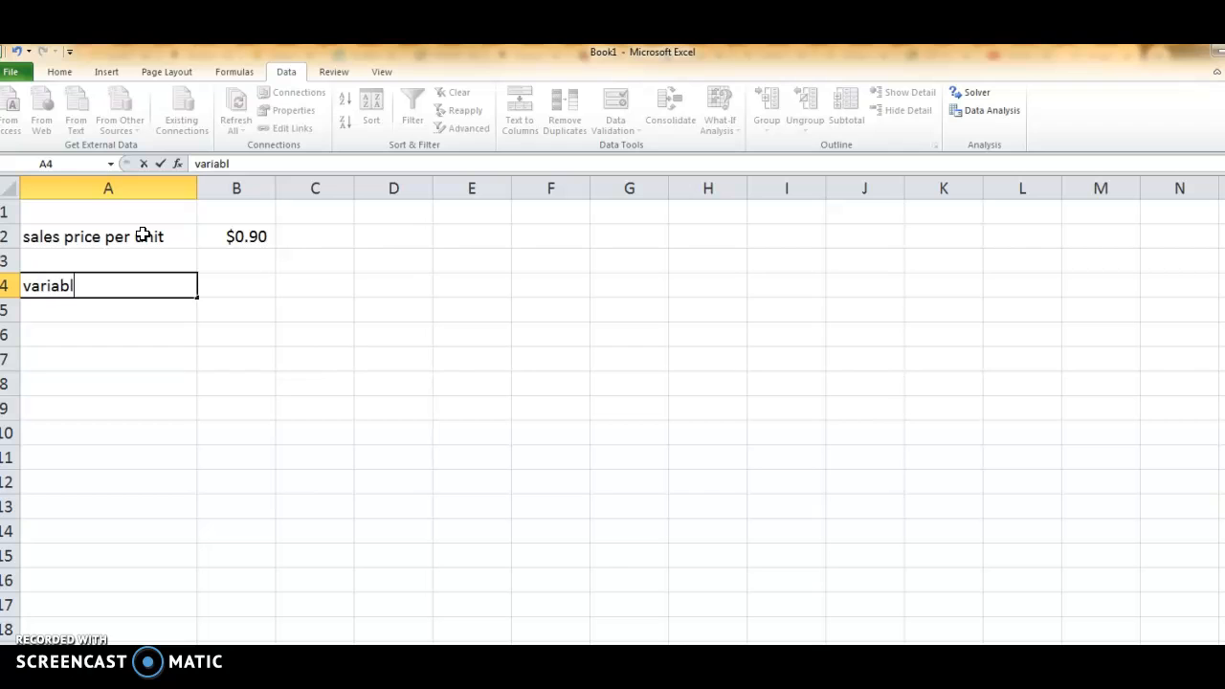
type("e cost per unit")
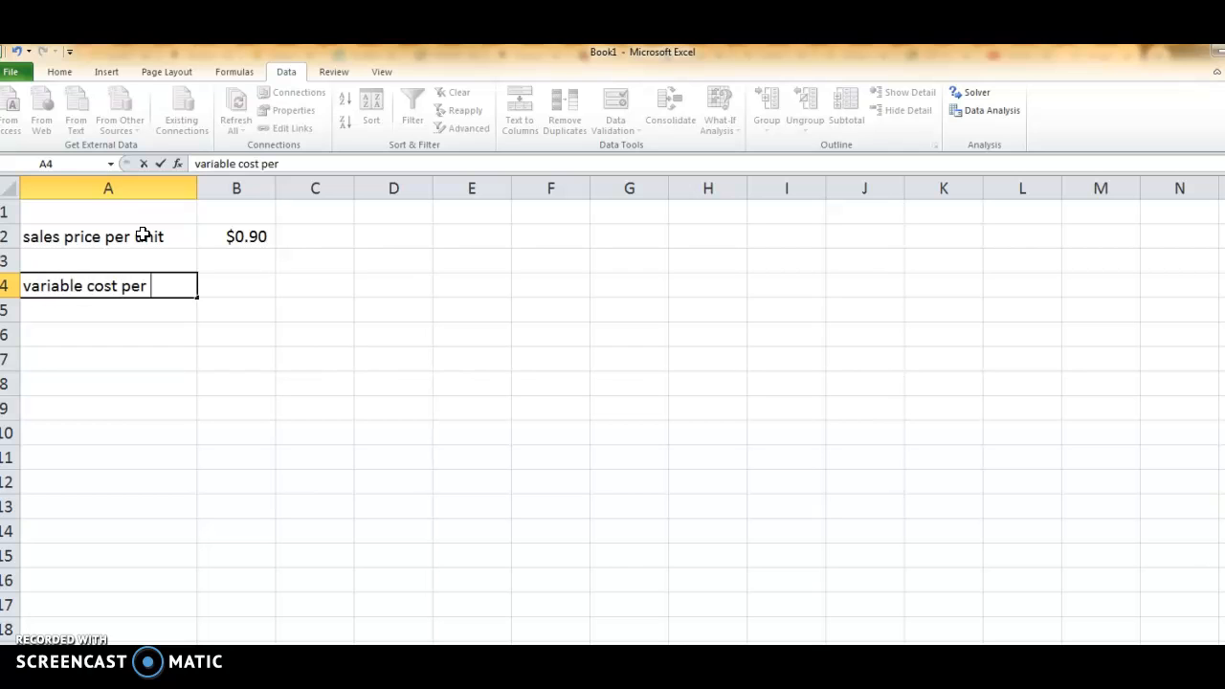
key("Tab")
type("$.7")
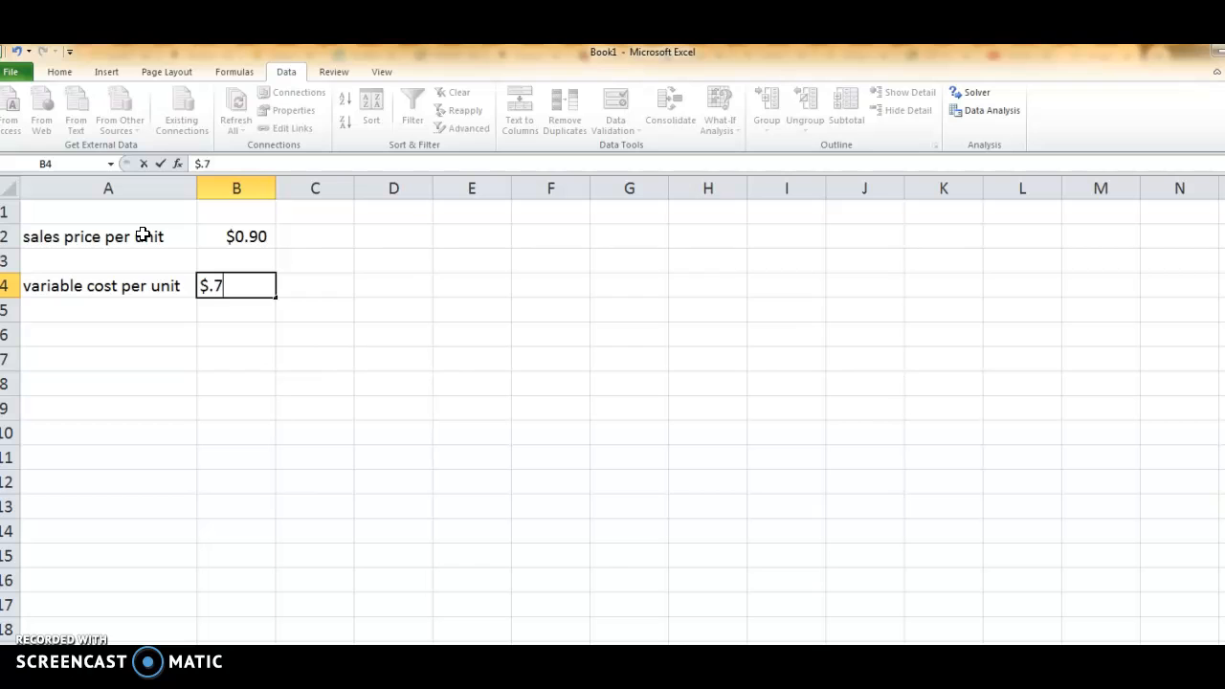
key("Return")
key("Return")
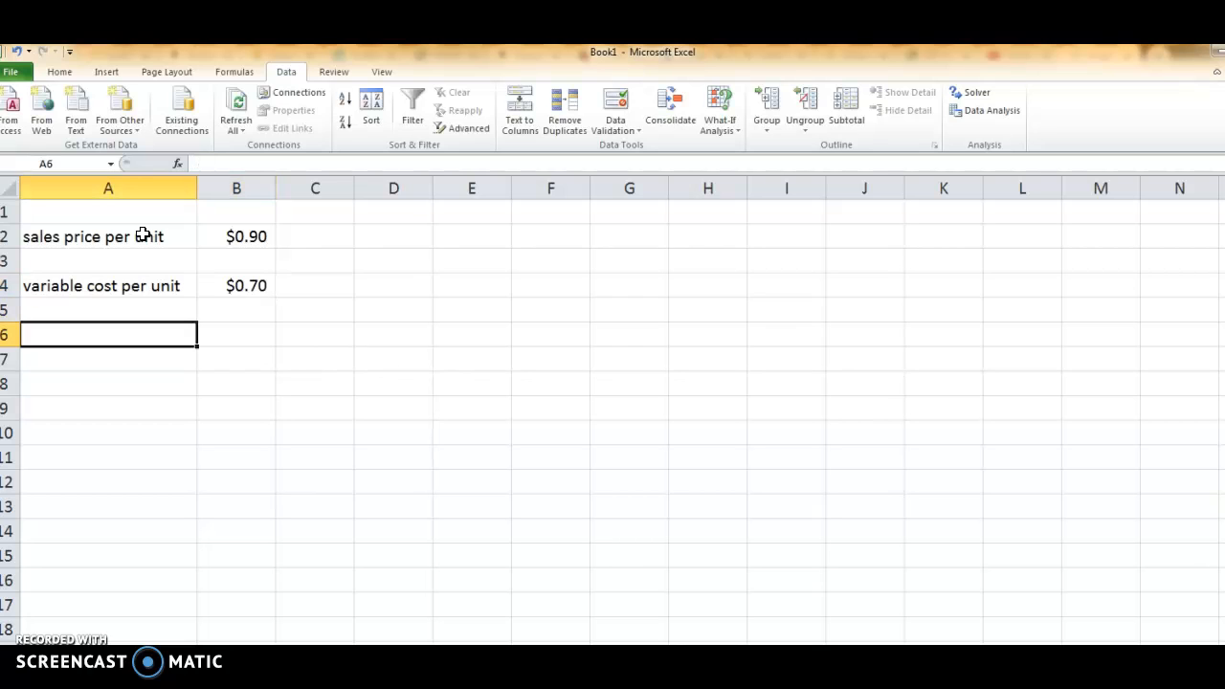
type("fixed per m")
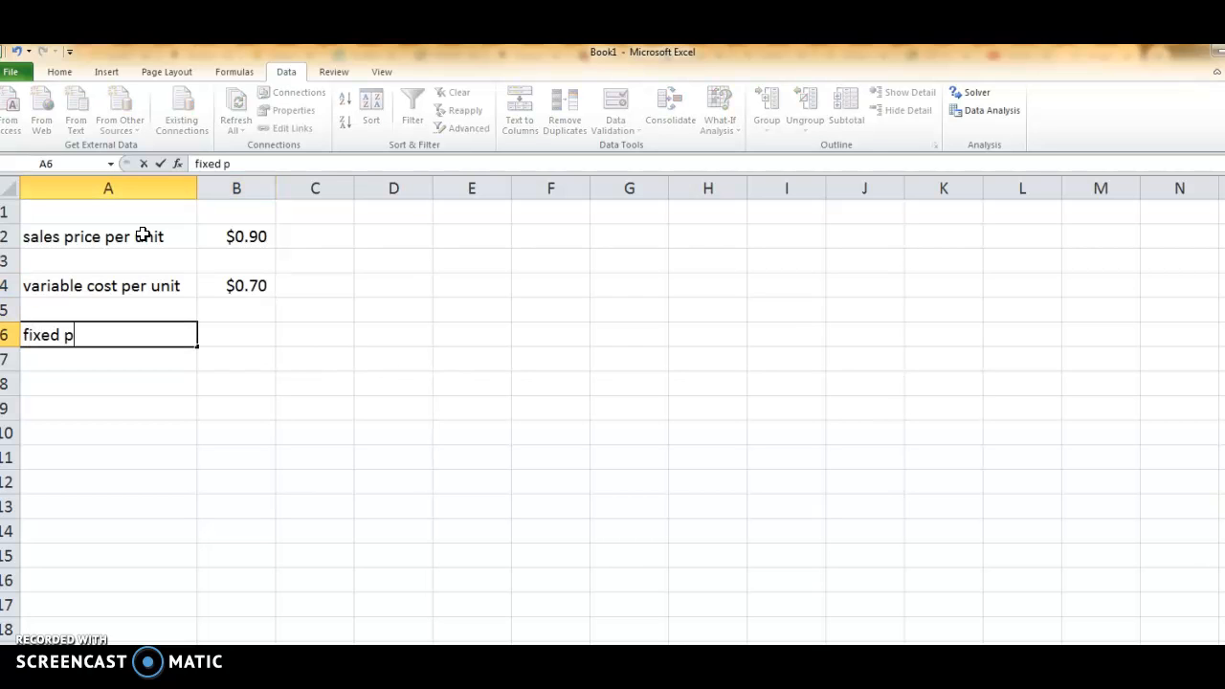
key("BackSpace")
key("BackSpace")
key("BackSpace")
key("BackSpace")
key("BackSpace")
key("BackSpace")
key("BackSpace")
key("BackSpace")
key("BackSpace")
key("BackSpace")
Enter the label "total fixed cost/month" in A6 and its value 9200 in B6.
key("BackSpace")
type("total fix")
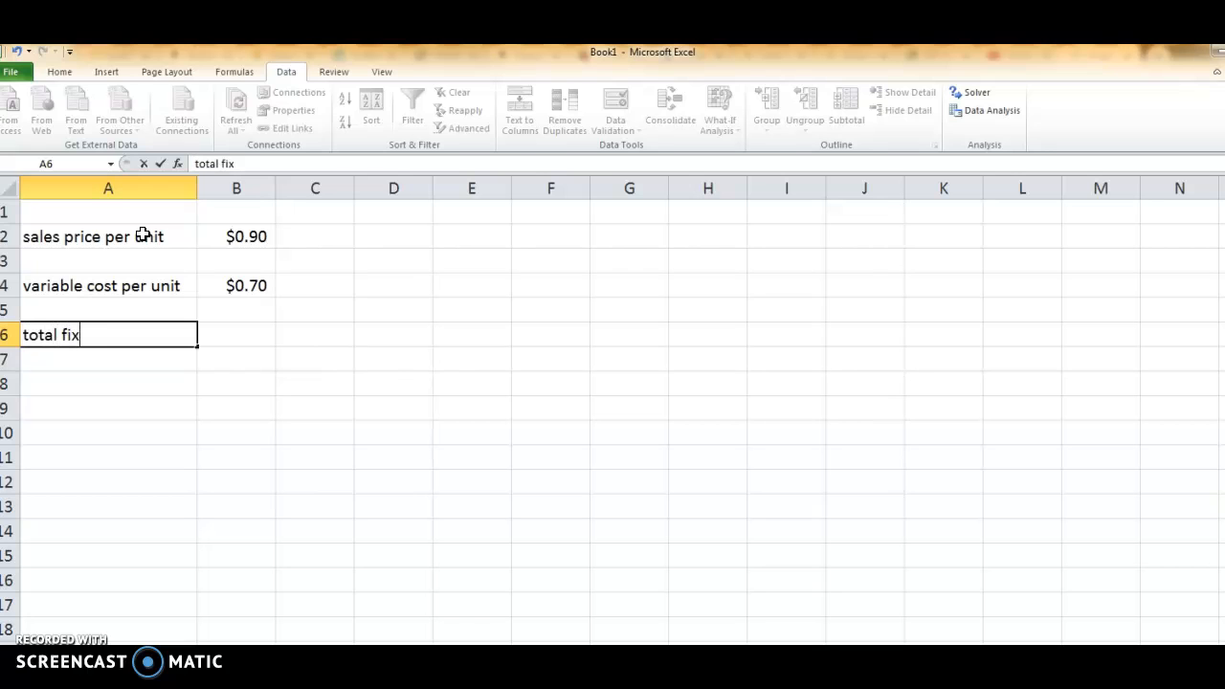
type("ed cost/month")
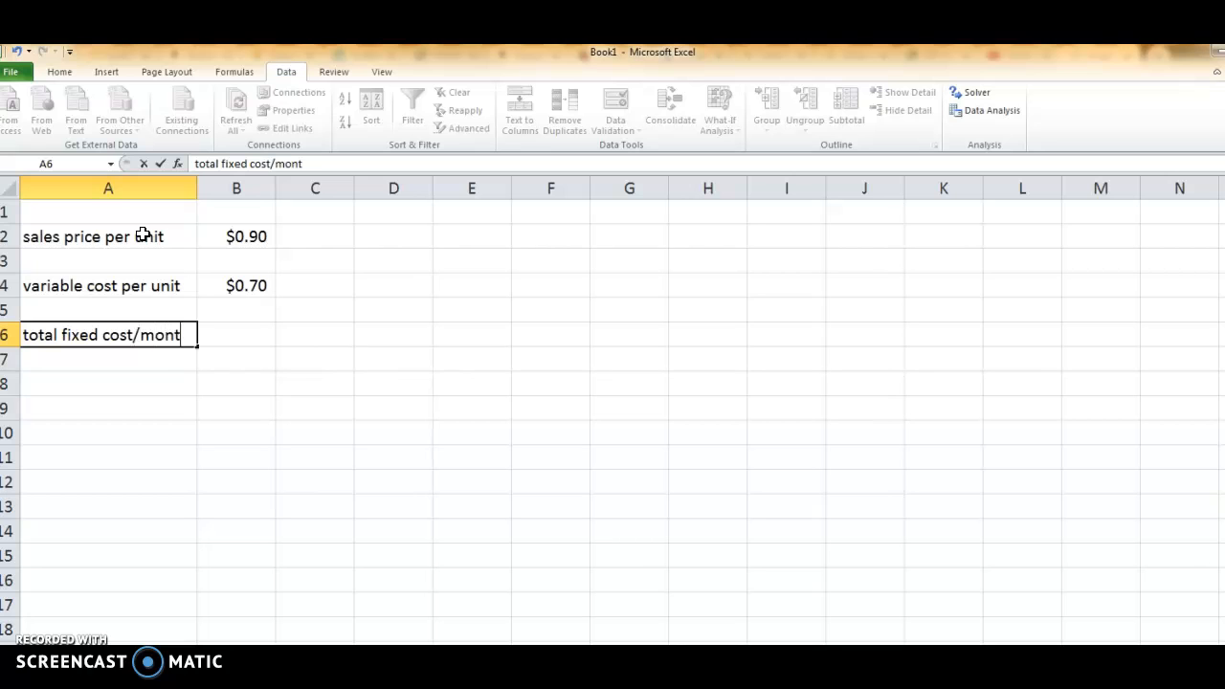
key("Tab")
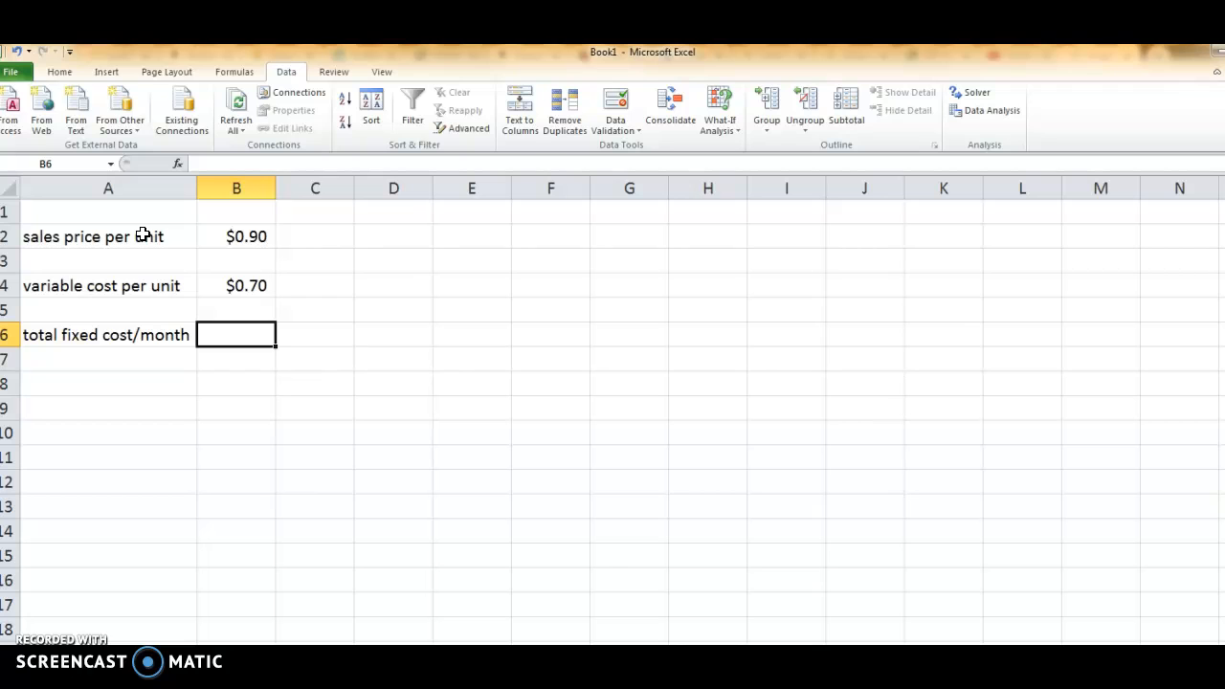
type("9200")
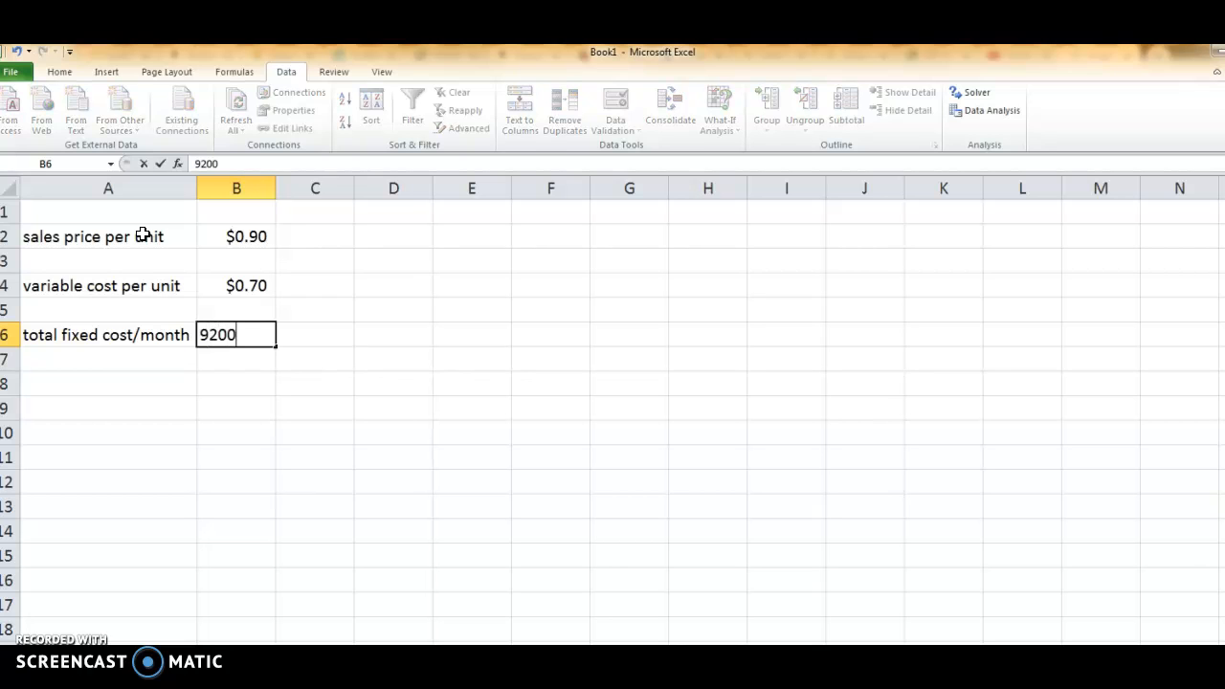
Add the row labels "units sold" in A8 and "total costs" in A10.
left_click(85, 380)
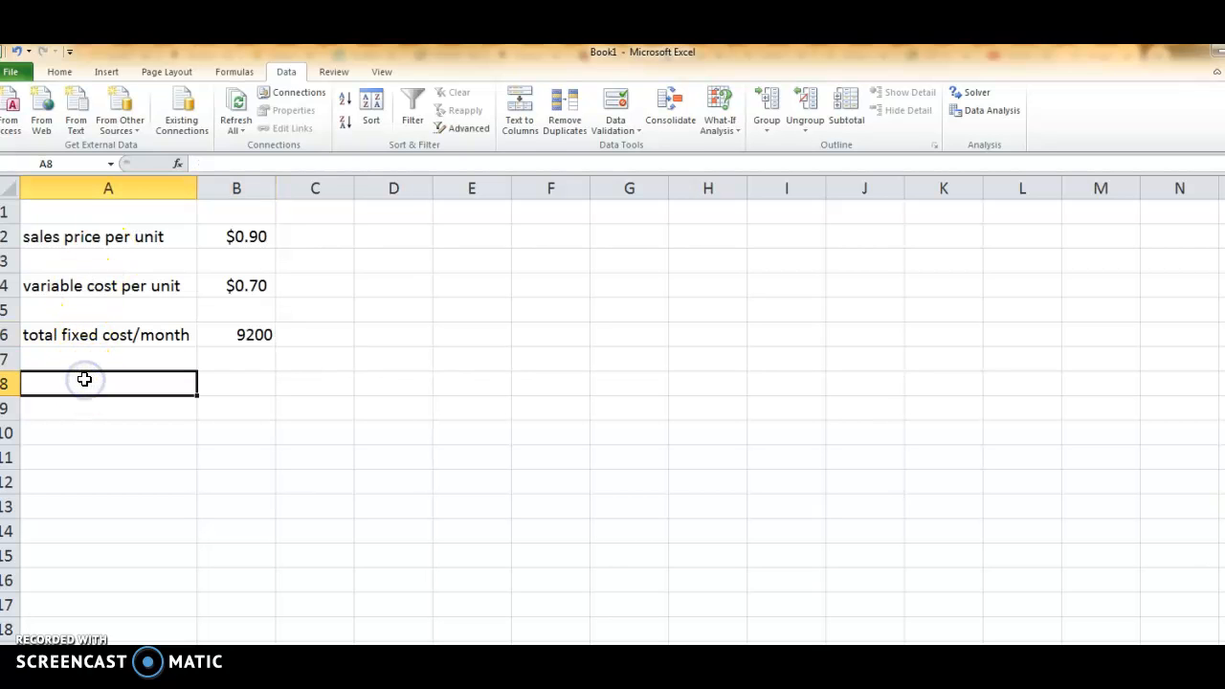
type("u")
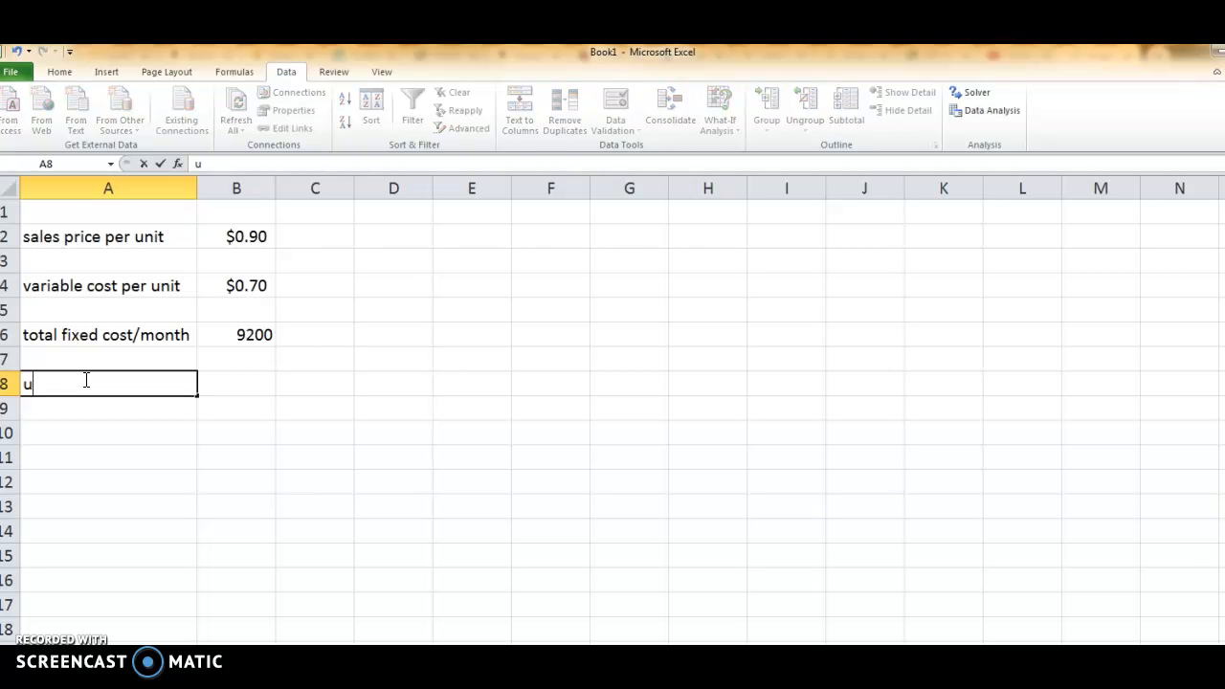
type("nits sold")
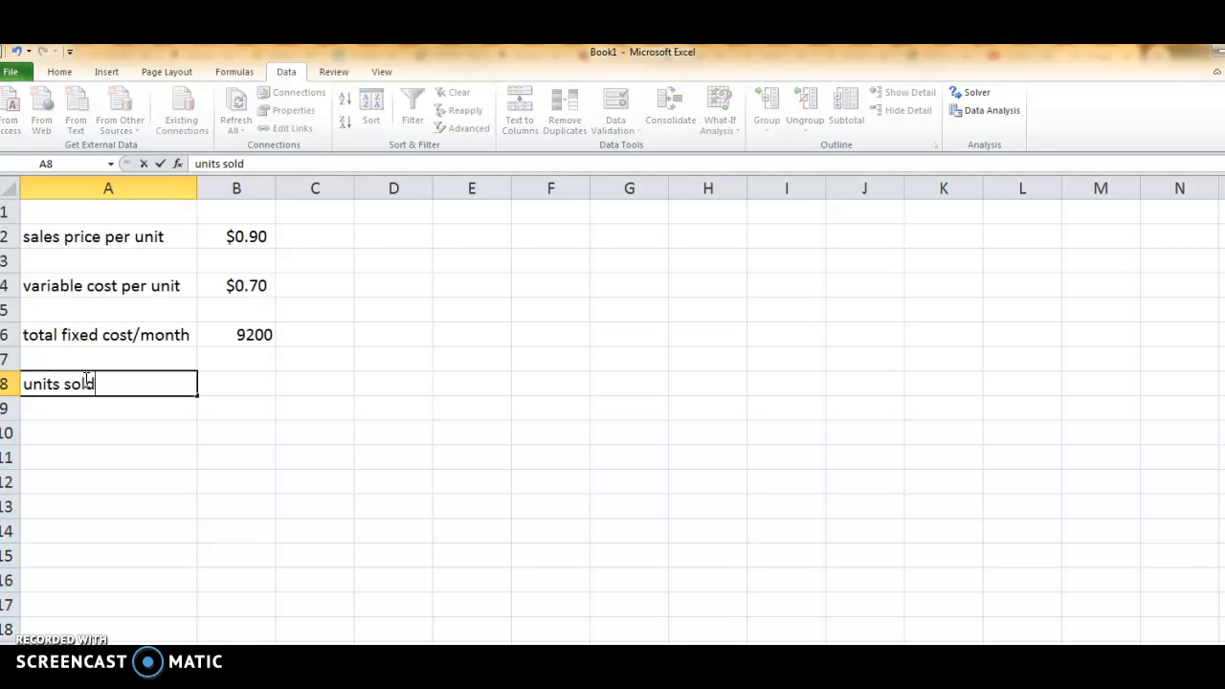
key("Return")
key("Return")
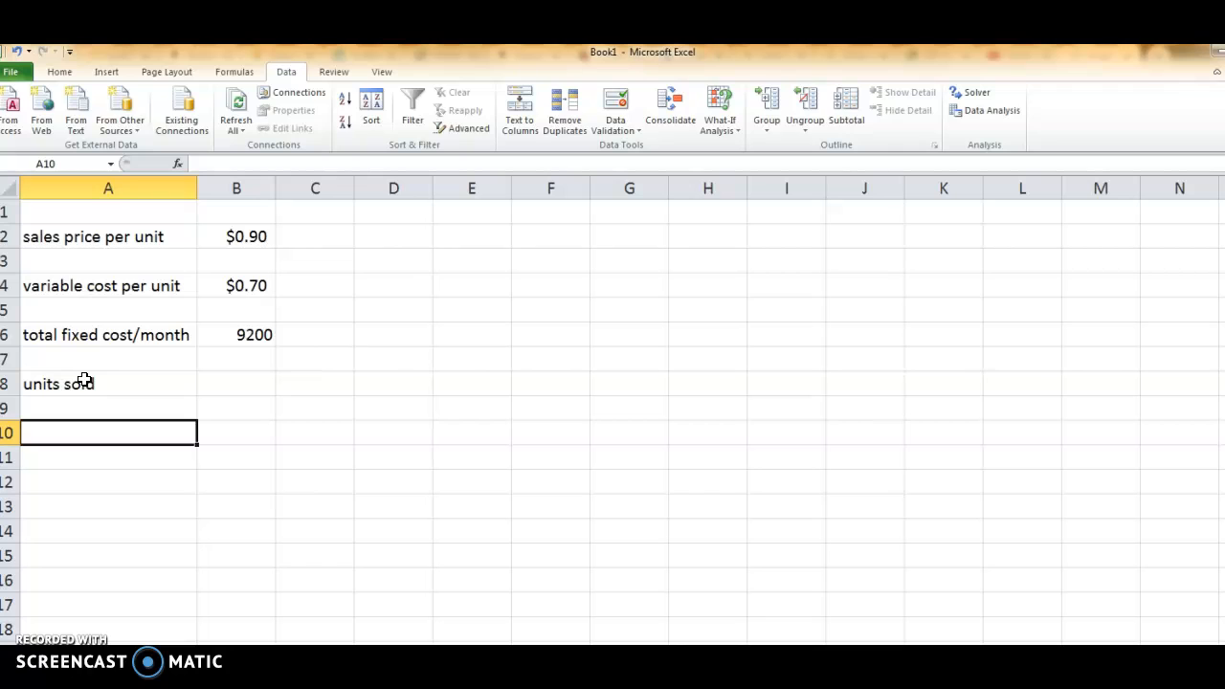
type("total costs")
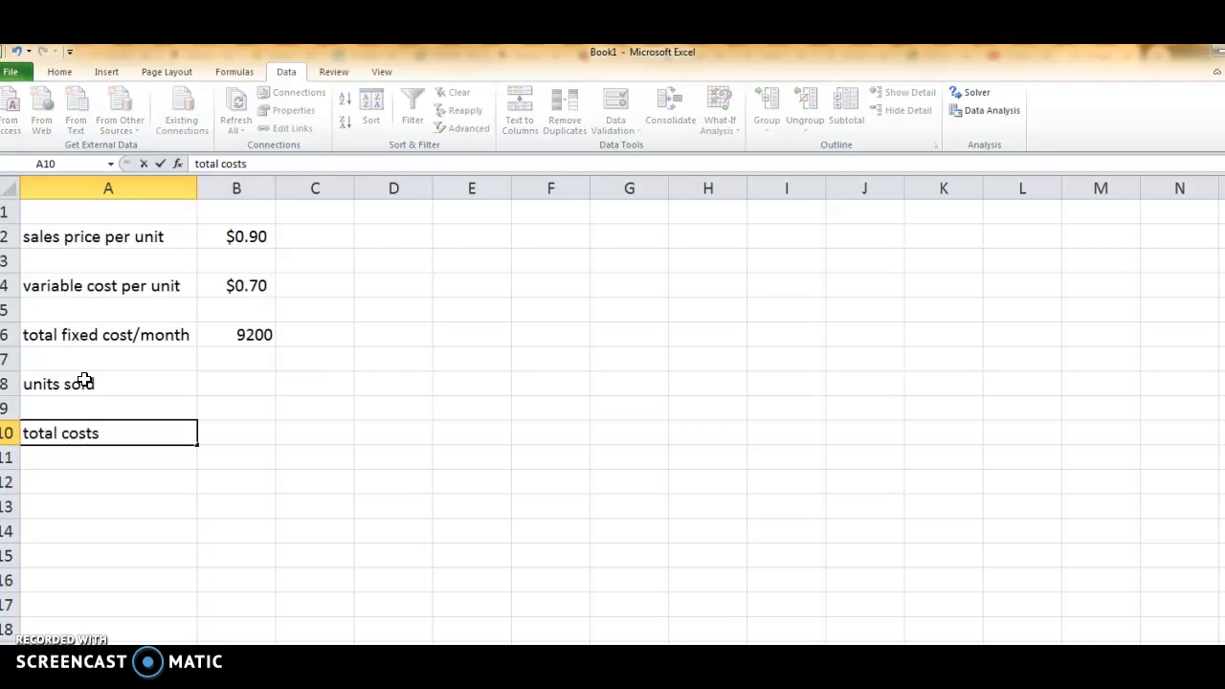
key("Return")
key("Return")
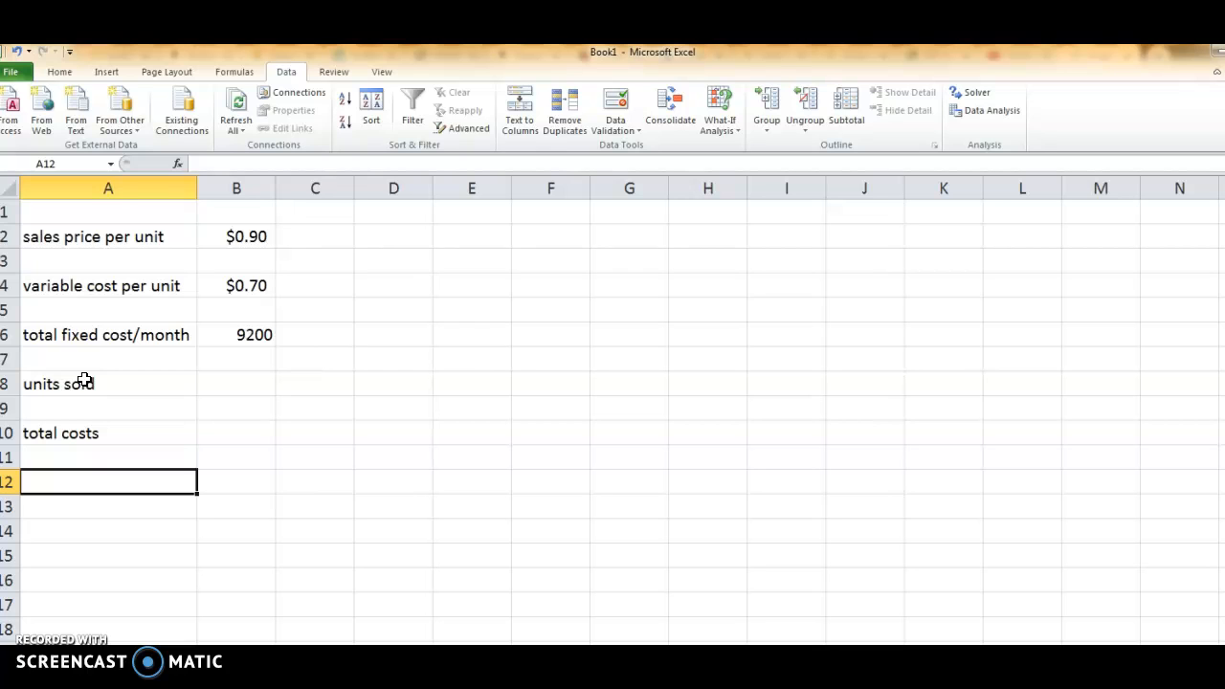
type("gross")
type(" p")
key("BackSpace")
key("BackSpace")
key("BackSpace")
key("BackSpace")
key("BackSpace")
key("BackSpace")
key("BackSpace")
Enter the row label "operating profit" in A12.
type("operating profit")
key("Tab")
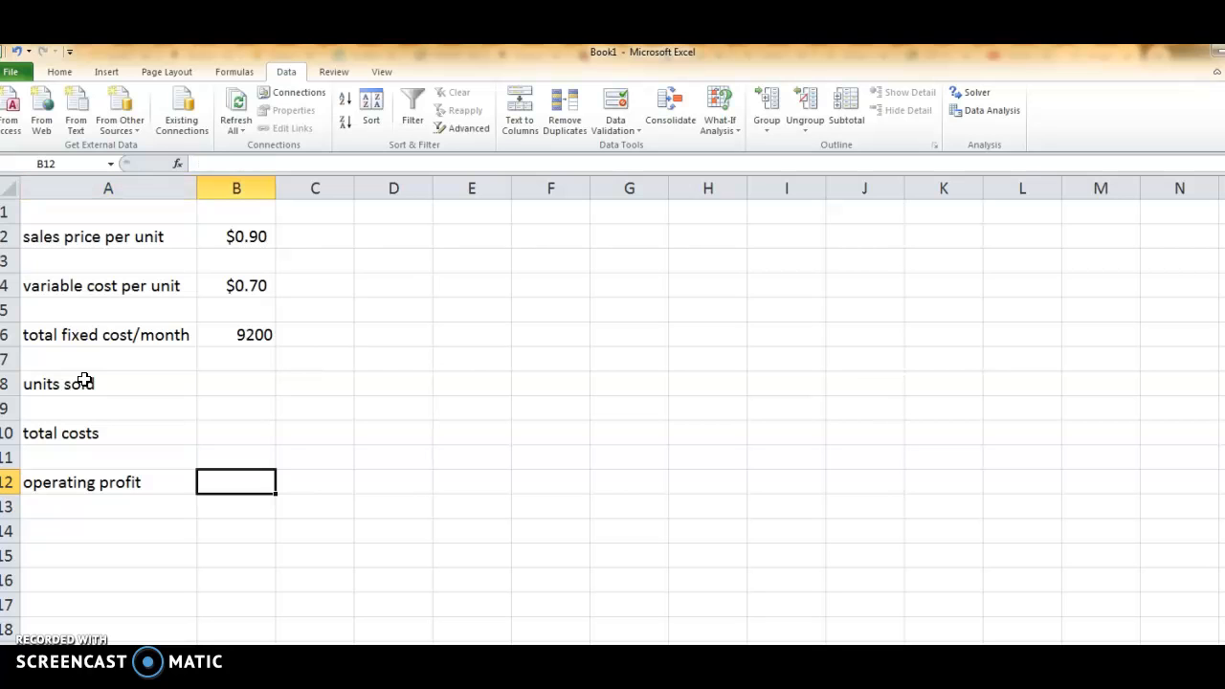
Calculate total costs in B10 as units sold times variable cost per unit plus fixed cost, using =B8*B4+B6.
key("Up")
key("Up")
key("Up")
key("Up")
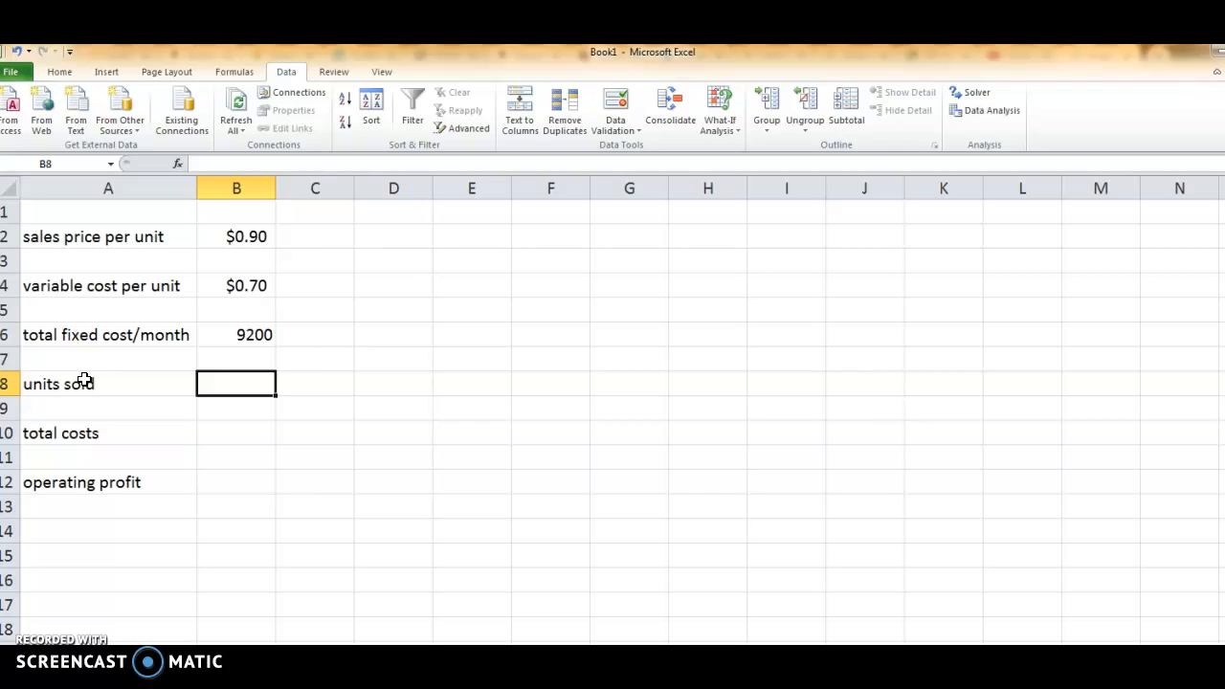
key("Down")
key("Down")
type("=")
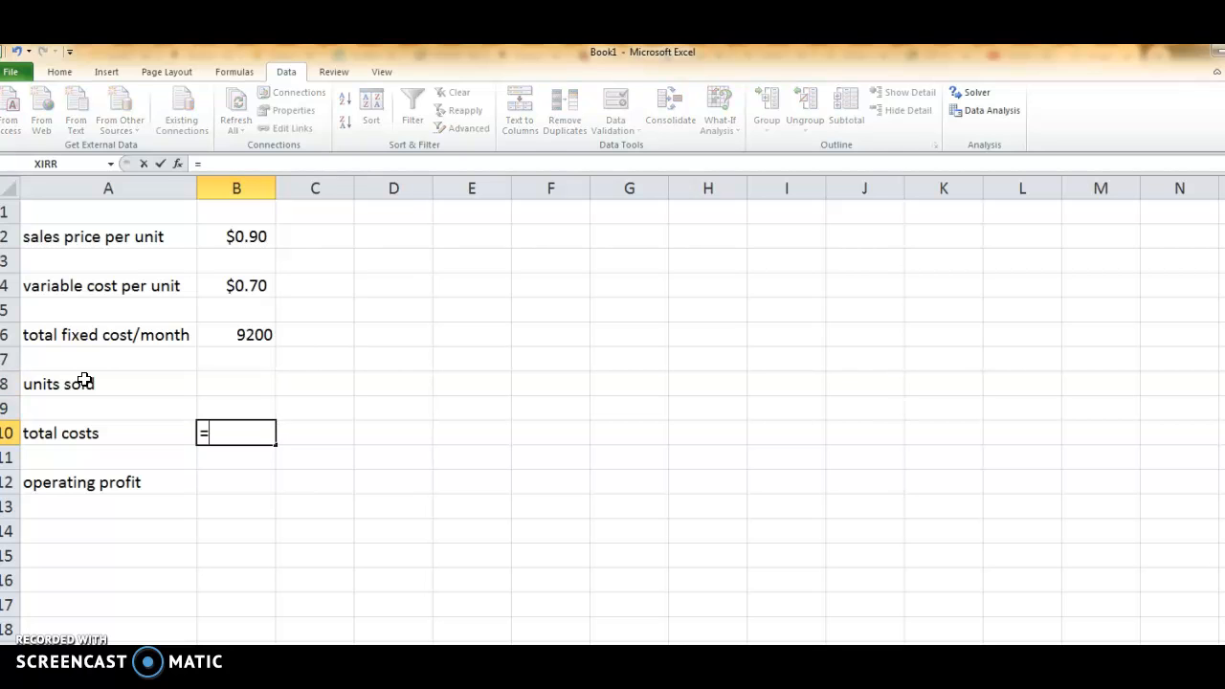
left_click(245, 383)
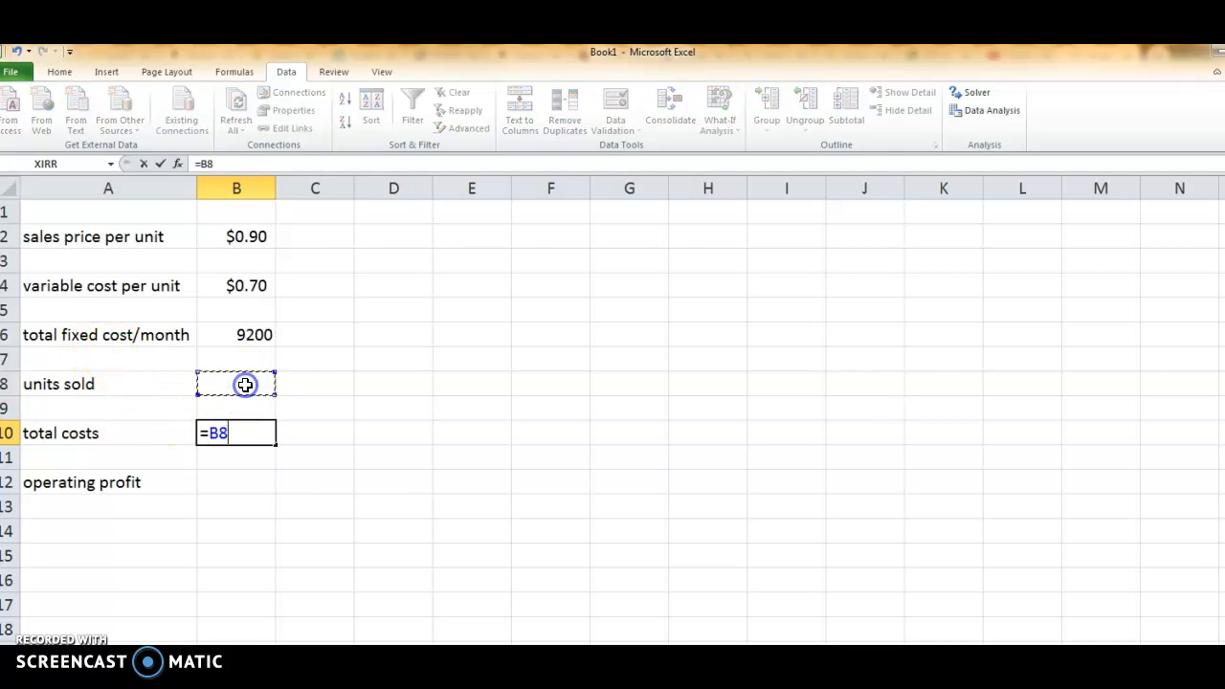
type("*")
left_click(242, 287)
type("+")
left_click(247, 333)
key("Return")
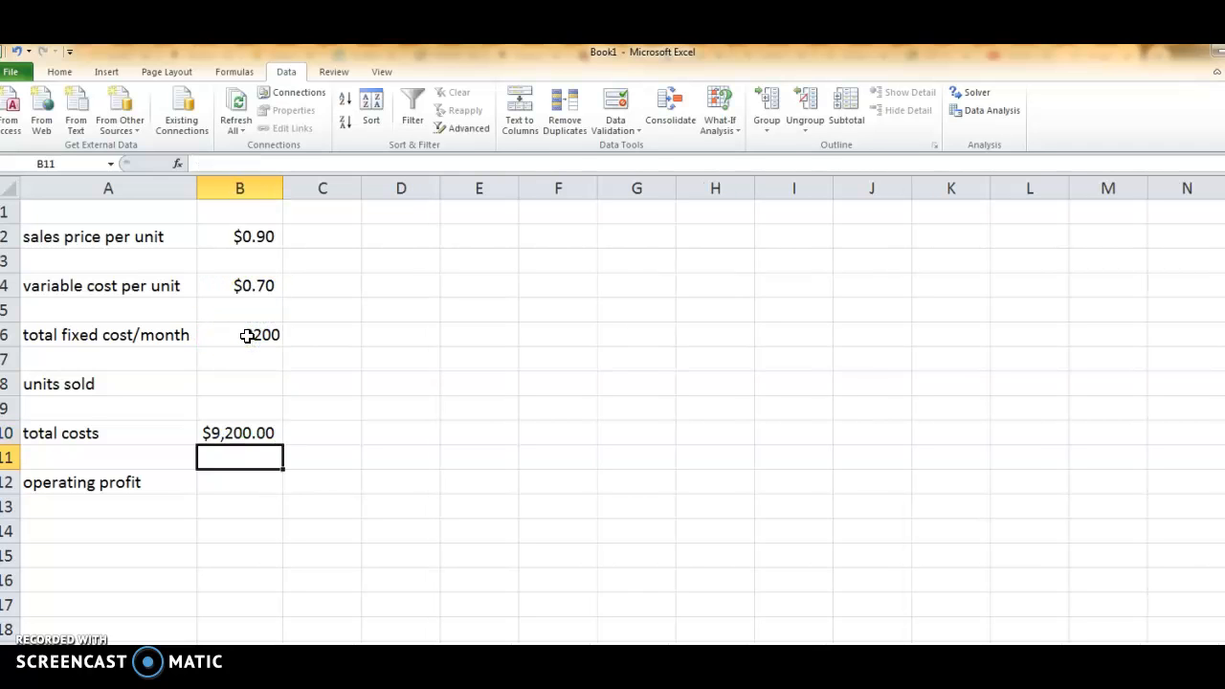
Calculate operating profit in B12 as units sold times sales price minus total costs, using =B8*B2-B10.
left_click(246, 482)
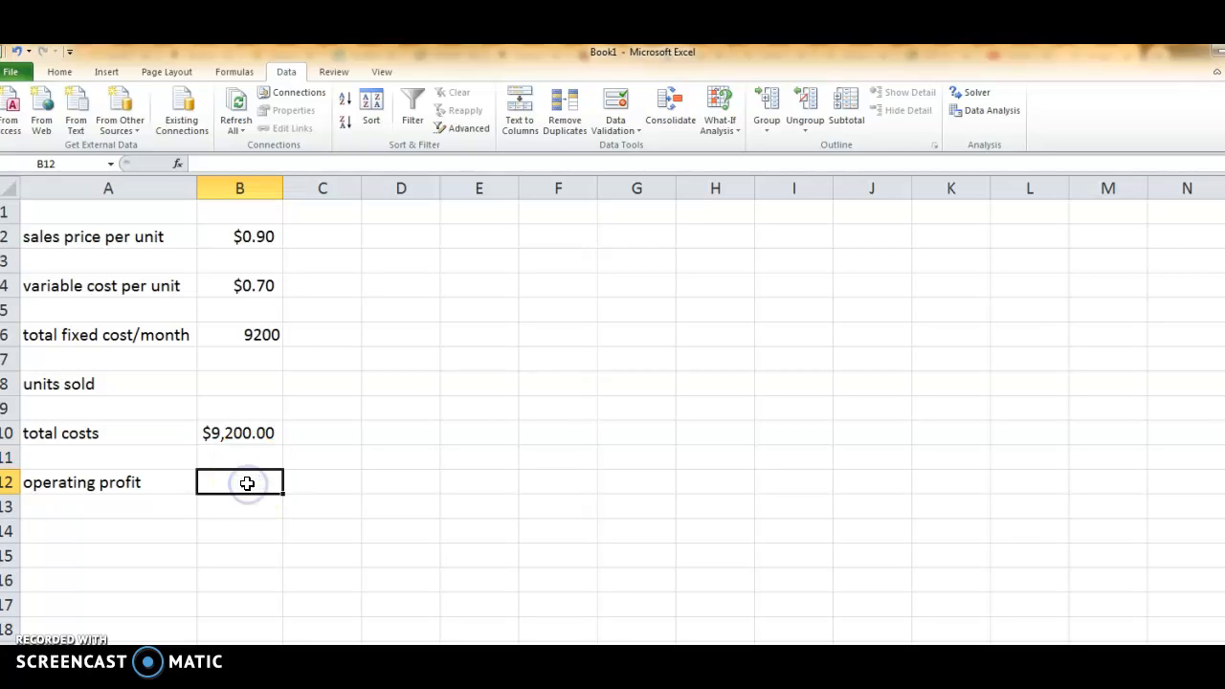
type("=")
left_click(250, 383)
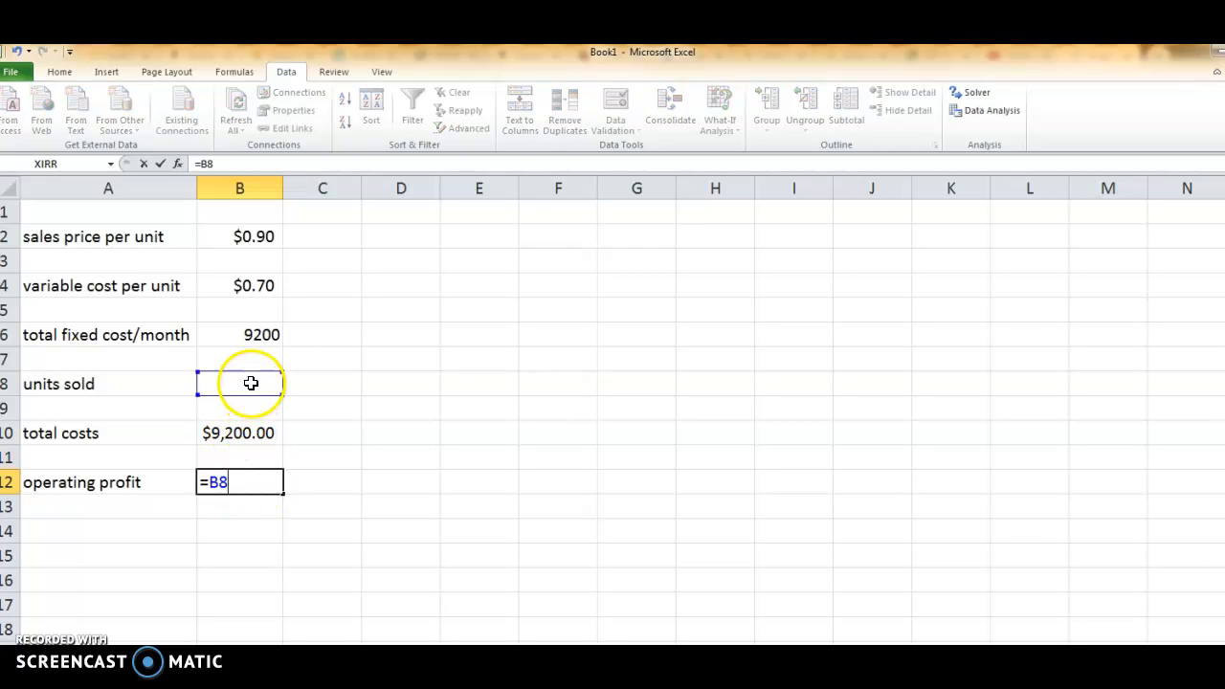
type("*")
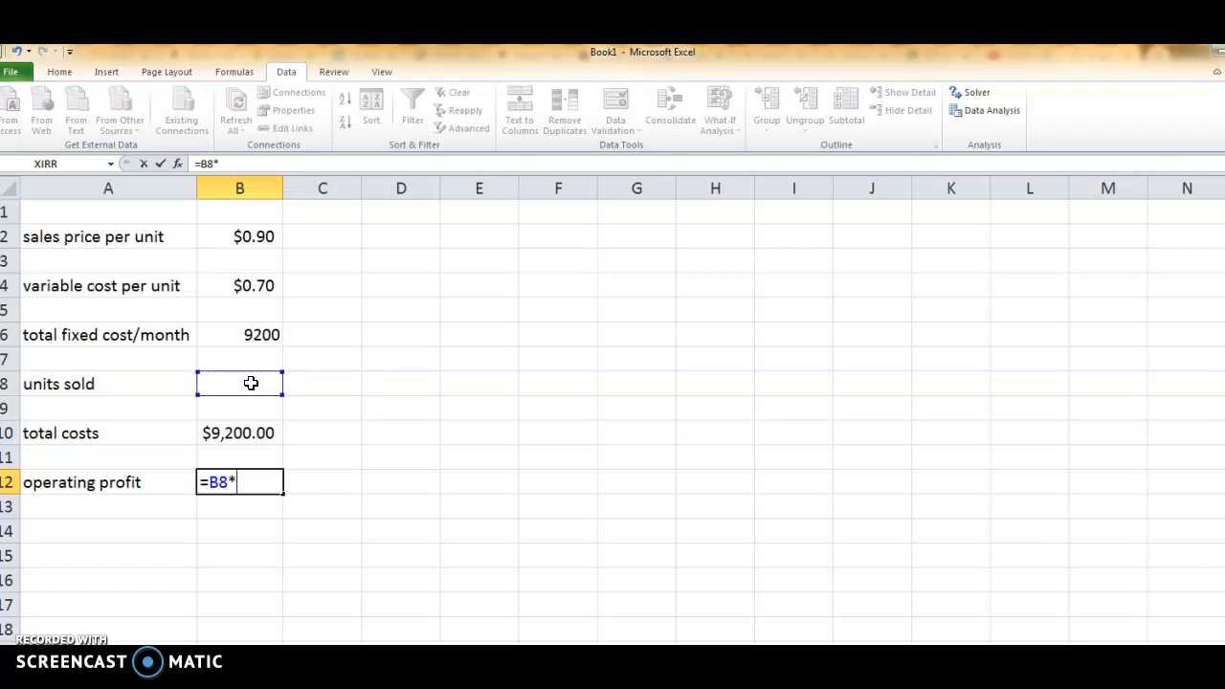
left_click(268, 237)
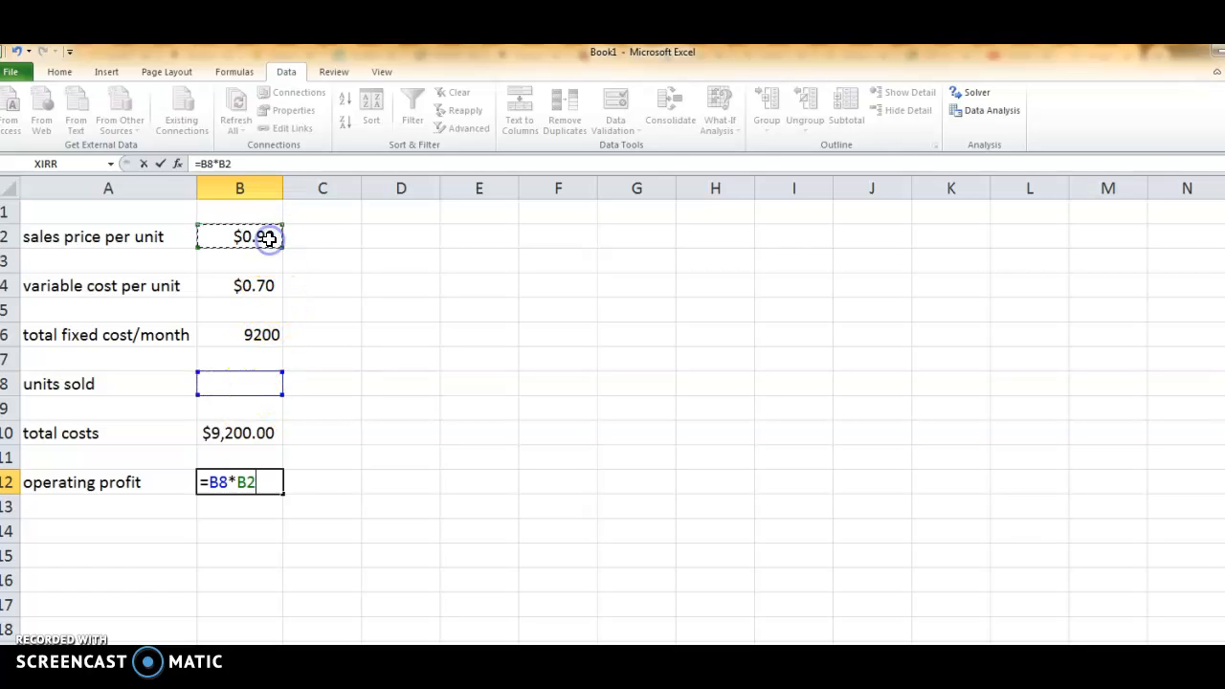
type("-")
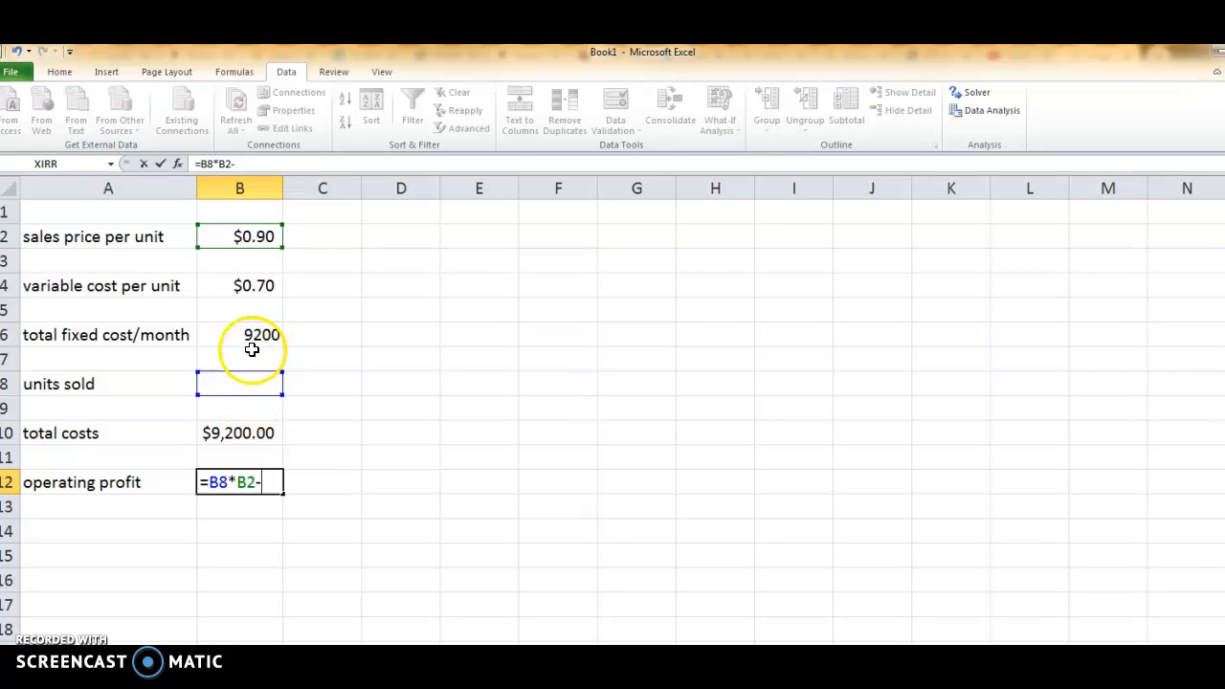
left_click(232, 431)
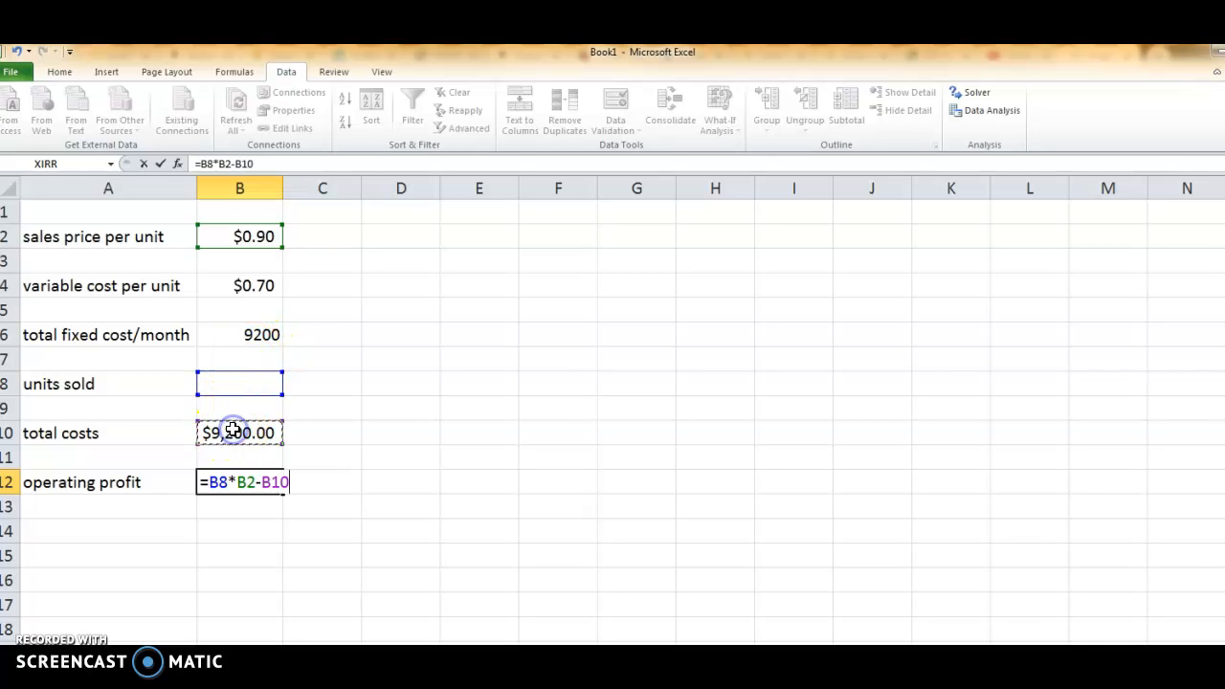
key("Return")
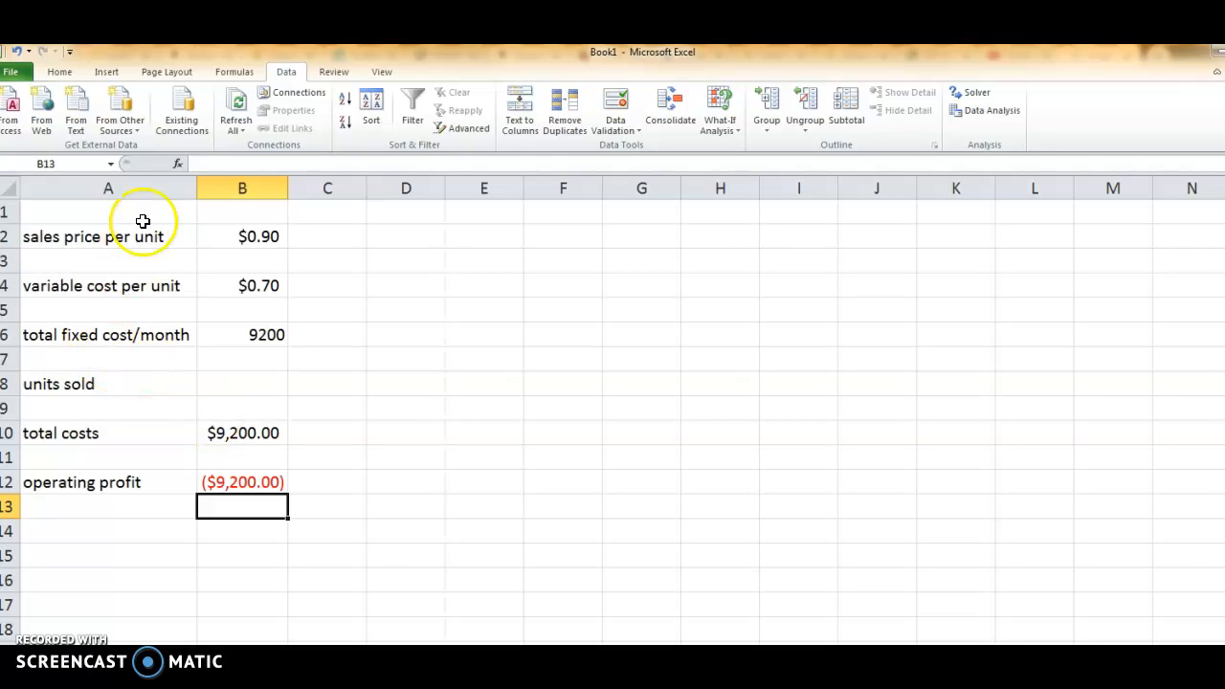
Set up a Goal Seek on the operating profit cell B12 with a target value of 0.
left_click(60, 73)
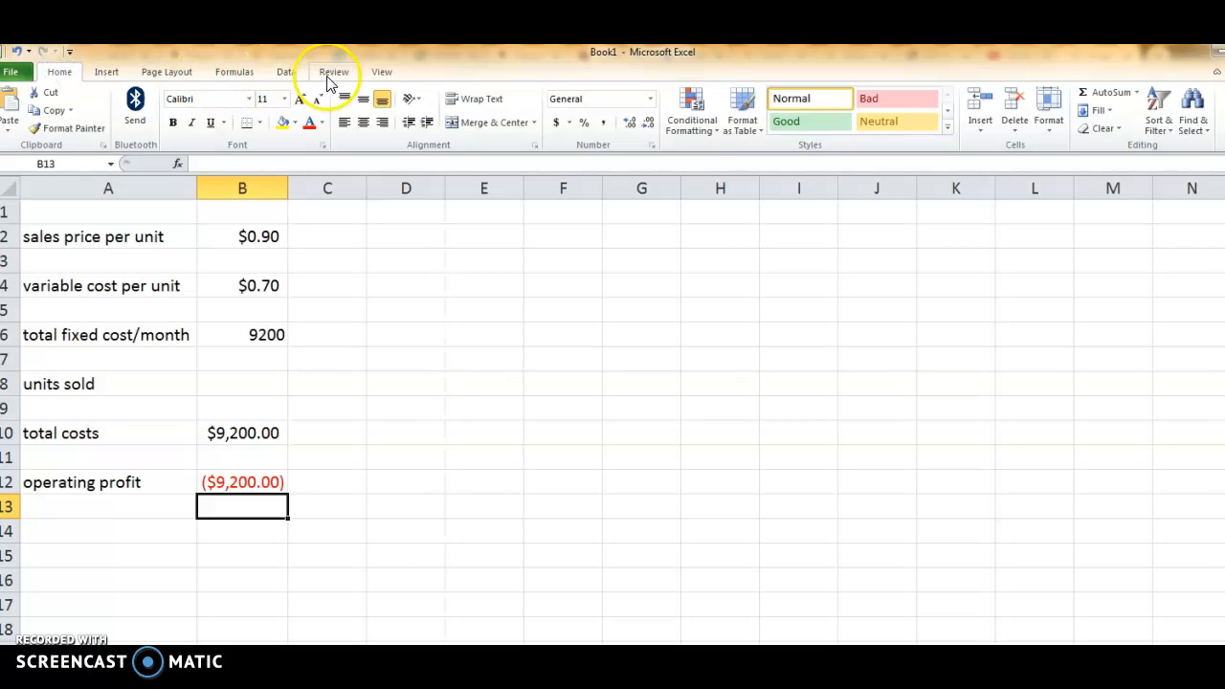
left_click(287, 75)
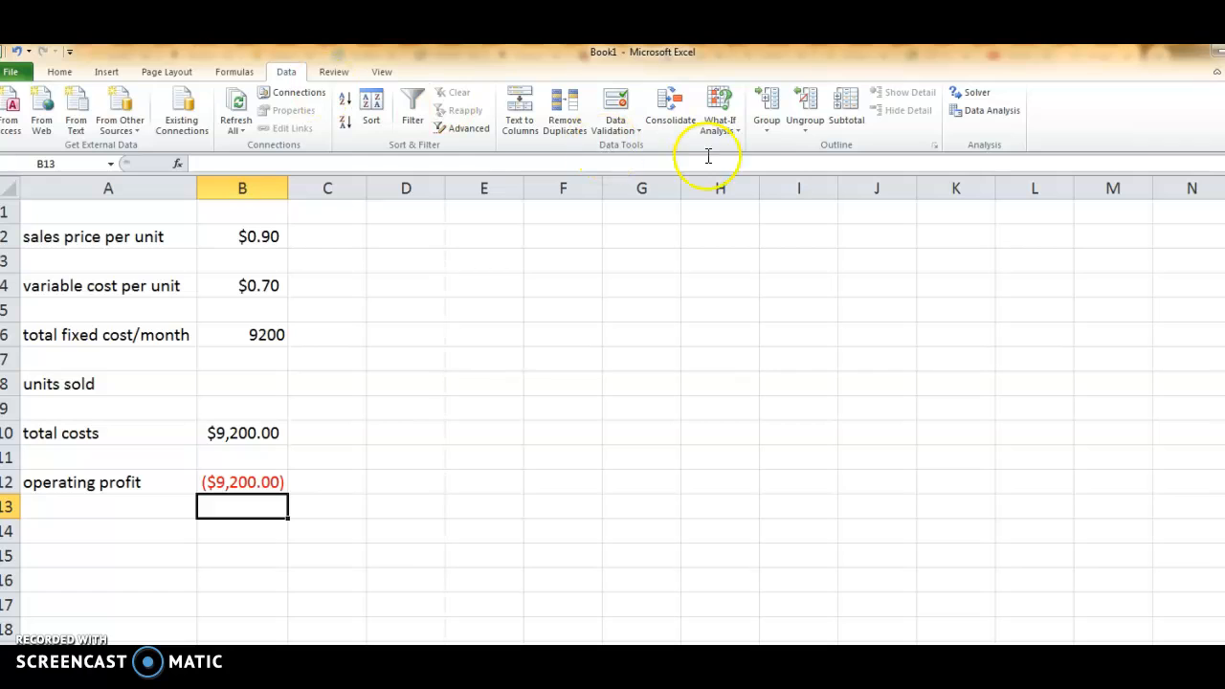
left_click(737, 136)
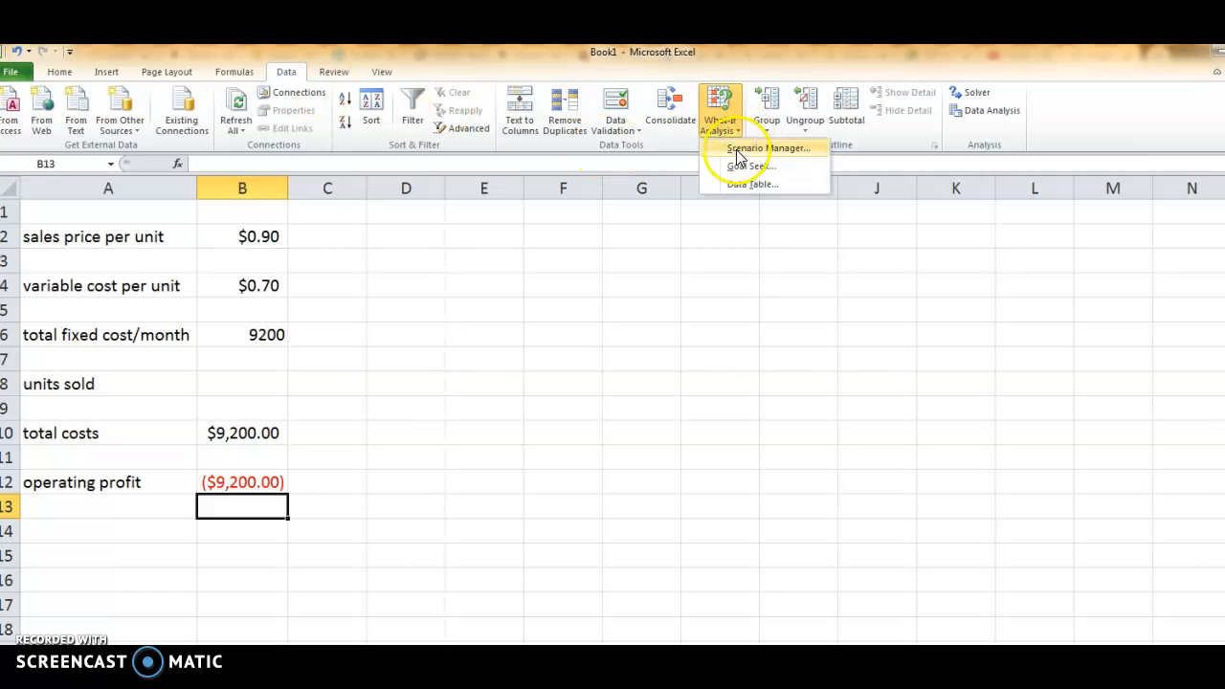
left_click(737, 167)
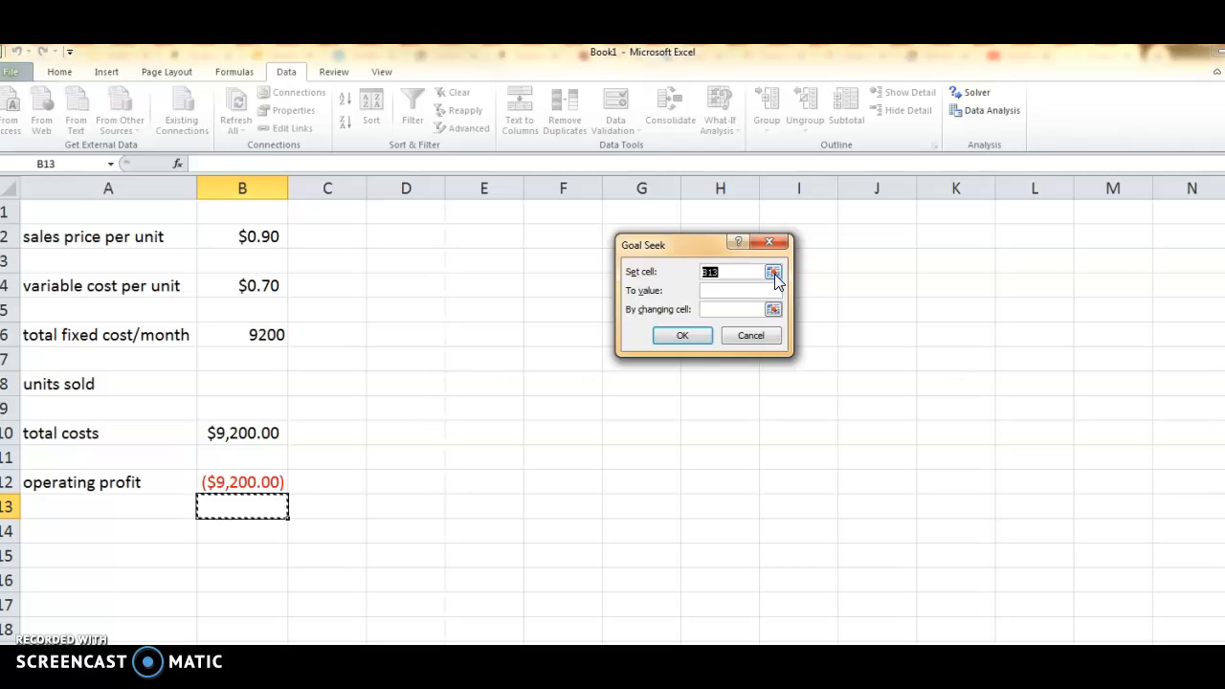
left_click(773, 274)
left_click(247, 482)
key("Return")
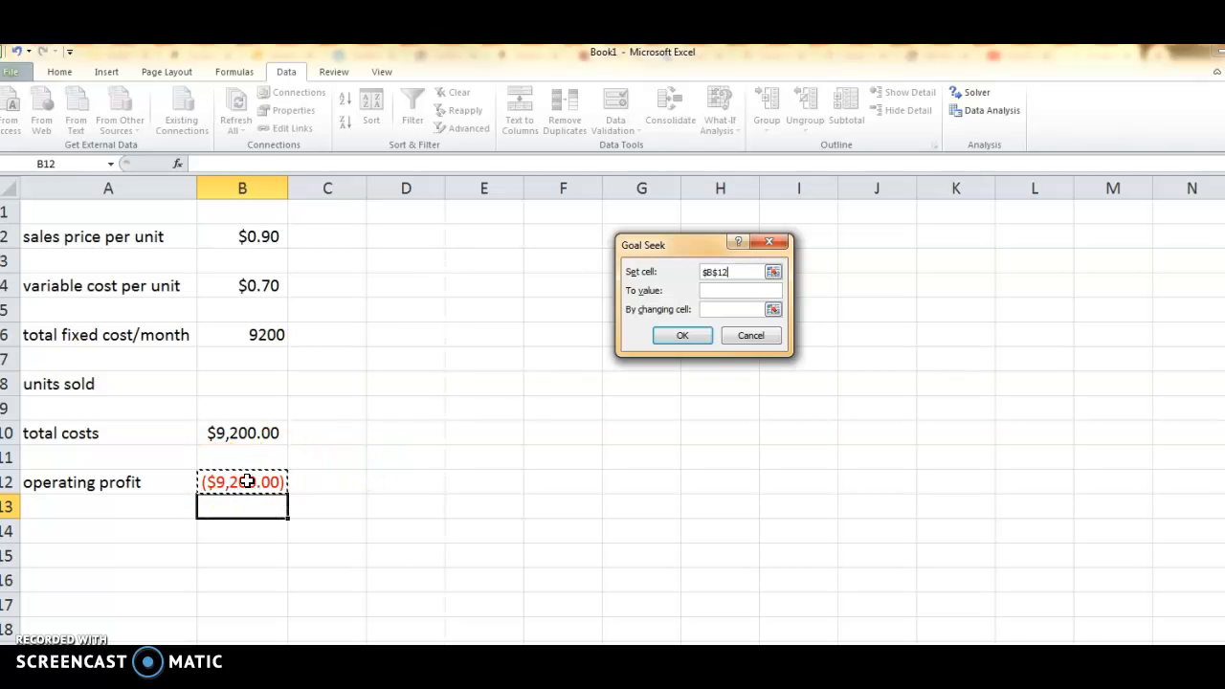
left_click(771, 292)
type("0")
Solve the Goal Seek by changing units sold in B8, accept the solution, and widen column B to fit the total costs.
left_click(773, 310)
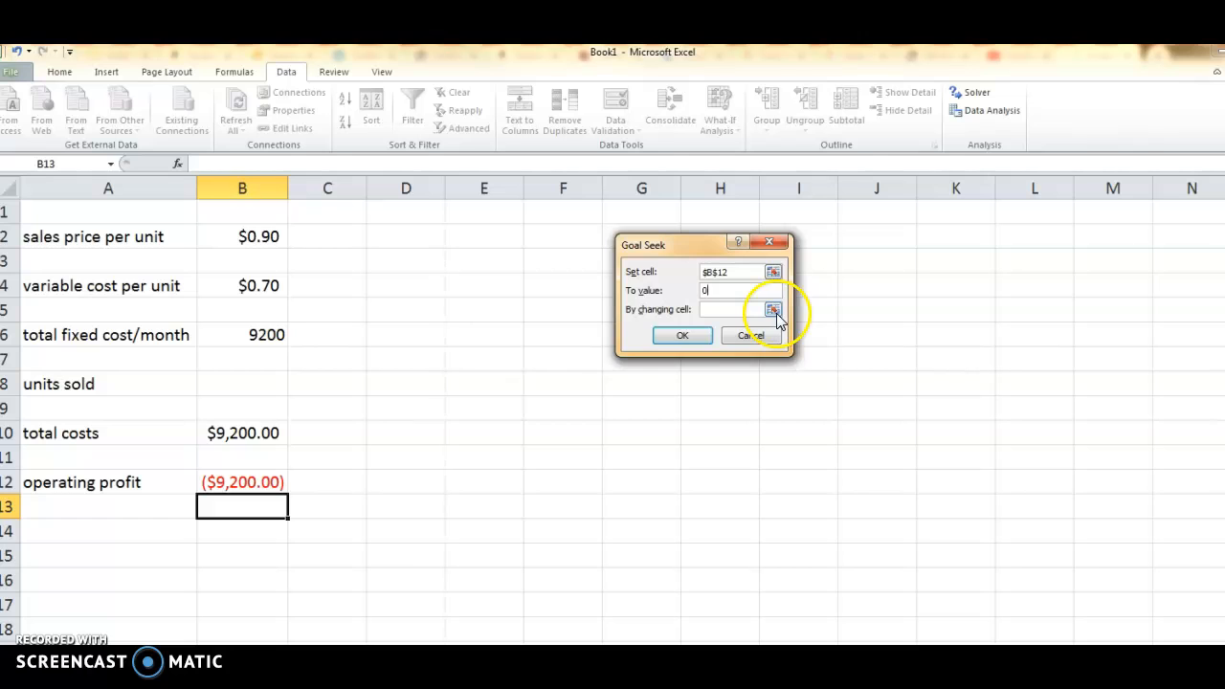
left_click(773, 310)
left_click(231, 381)
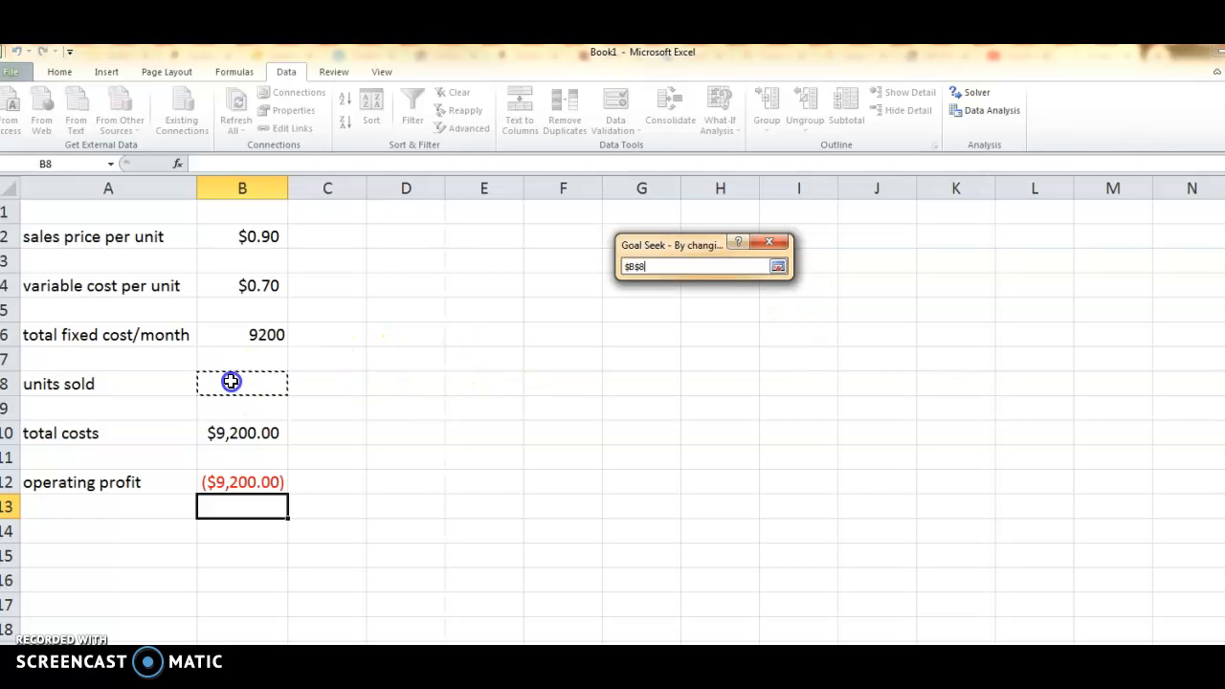
key("Return")
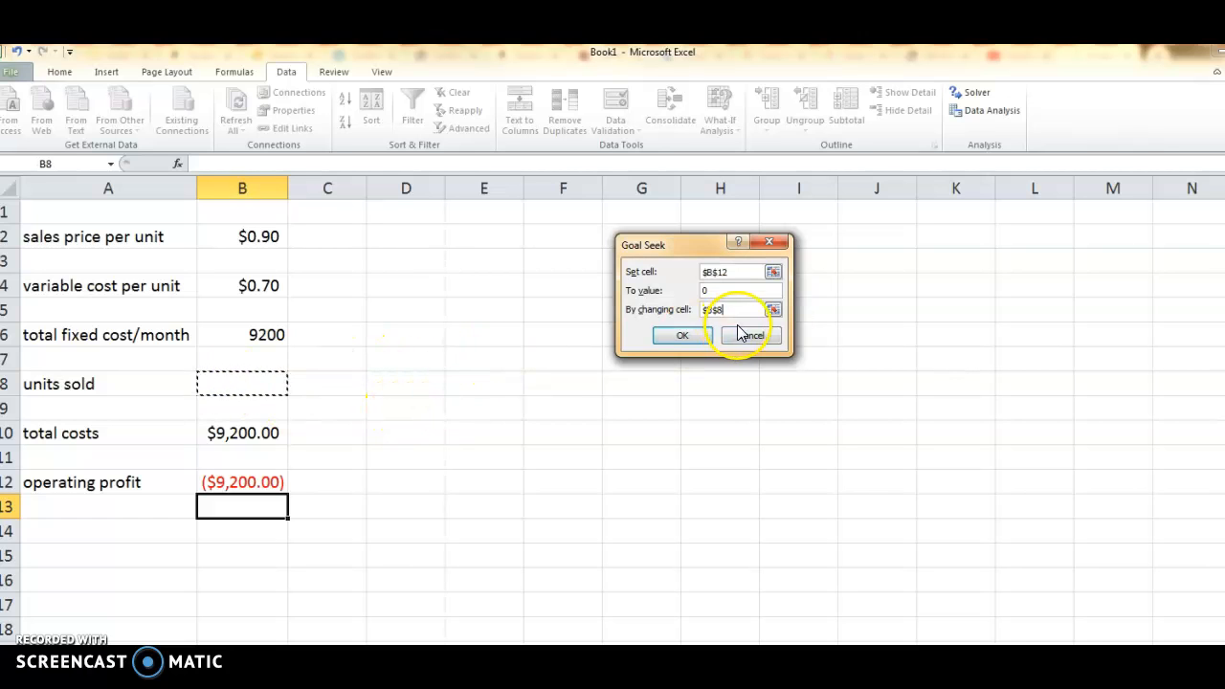
left_click(688, 335)
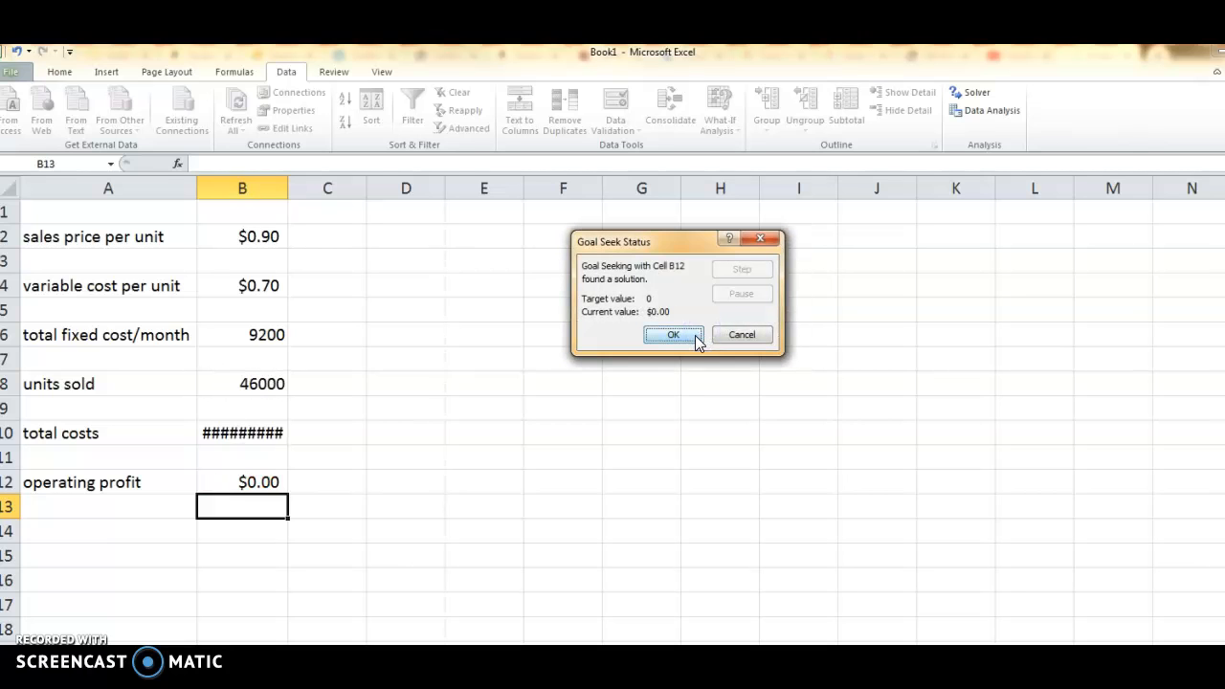
left_click(666, 336)
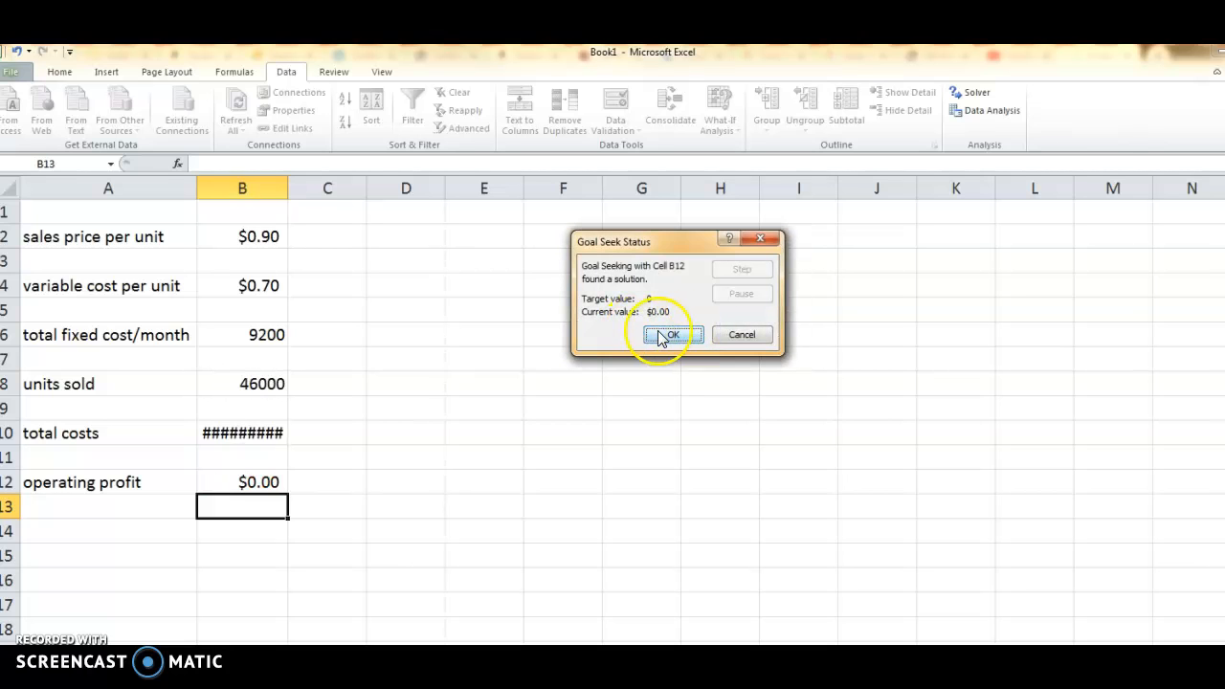
left_click(668, 337)
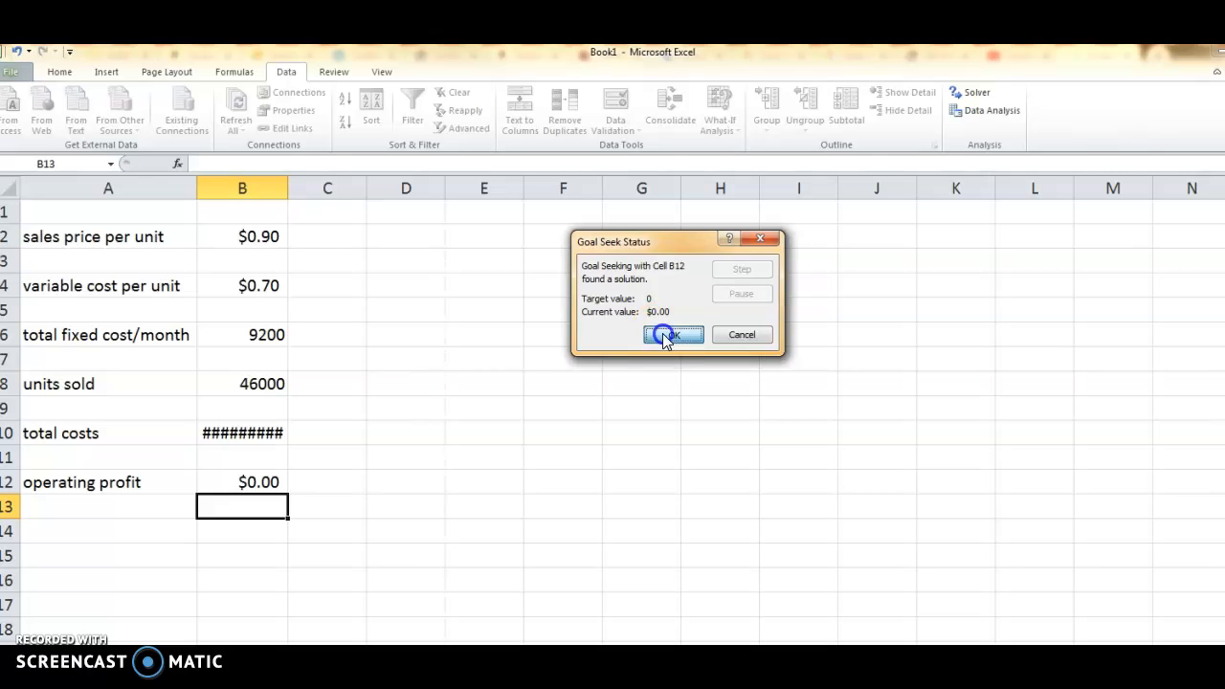
left_click_drag(289, 188, 311, 195)
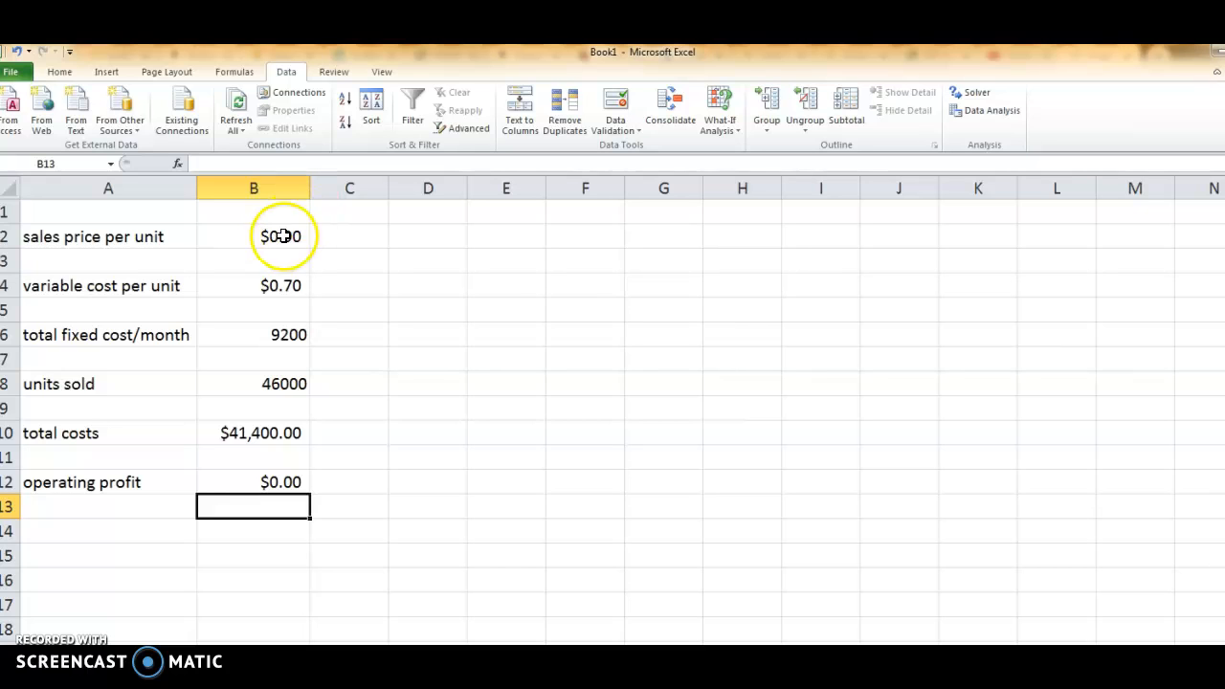
Test units sold in B8 at 61000 and at 87000 to recalculate operating profit.
left_click(258, 392)
type("61000")
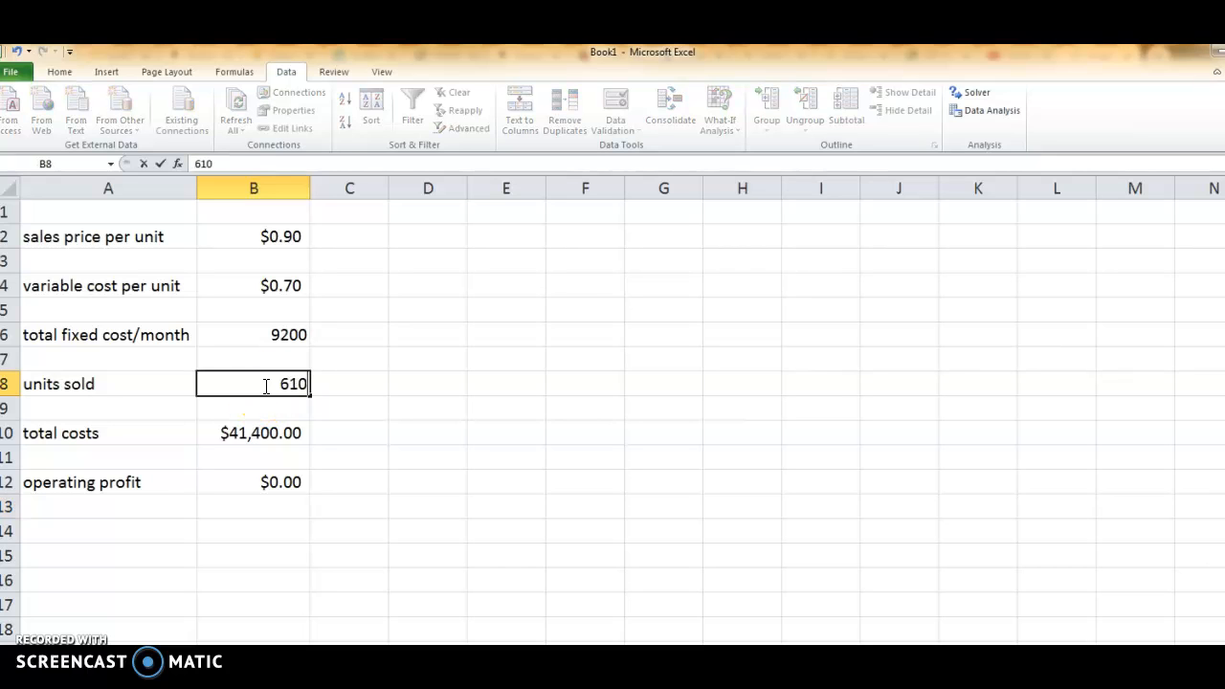
key("Return")
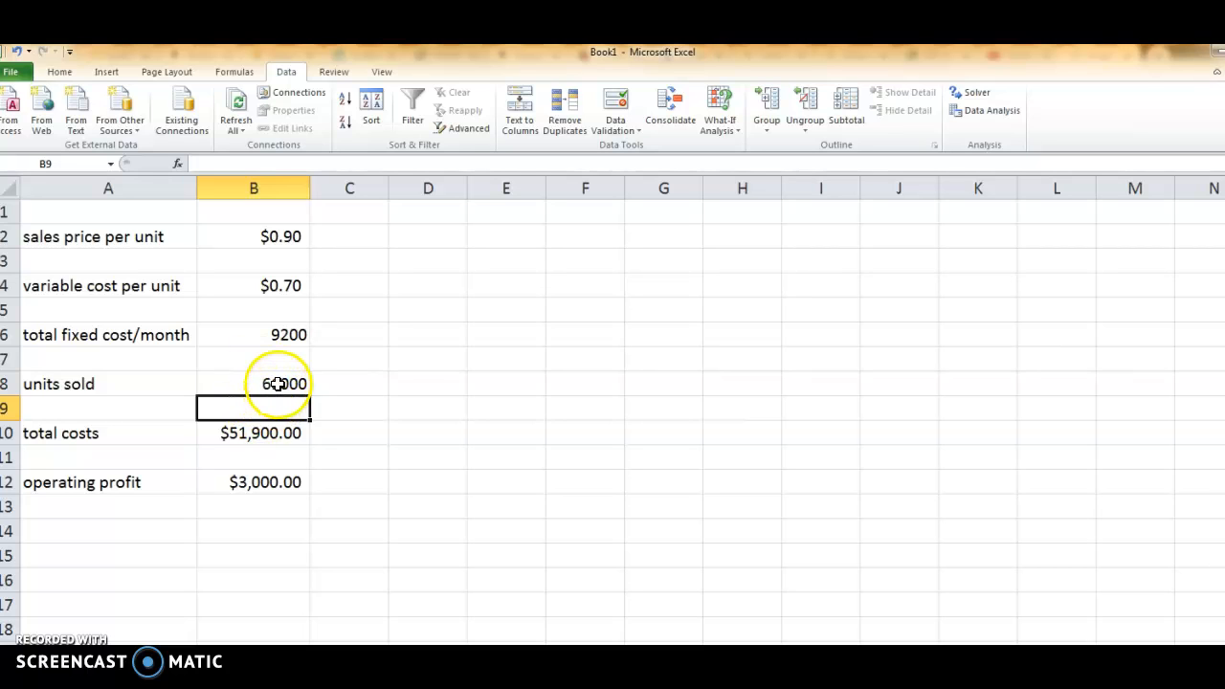
left_click(276, 383)
type("87000")
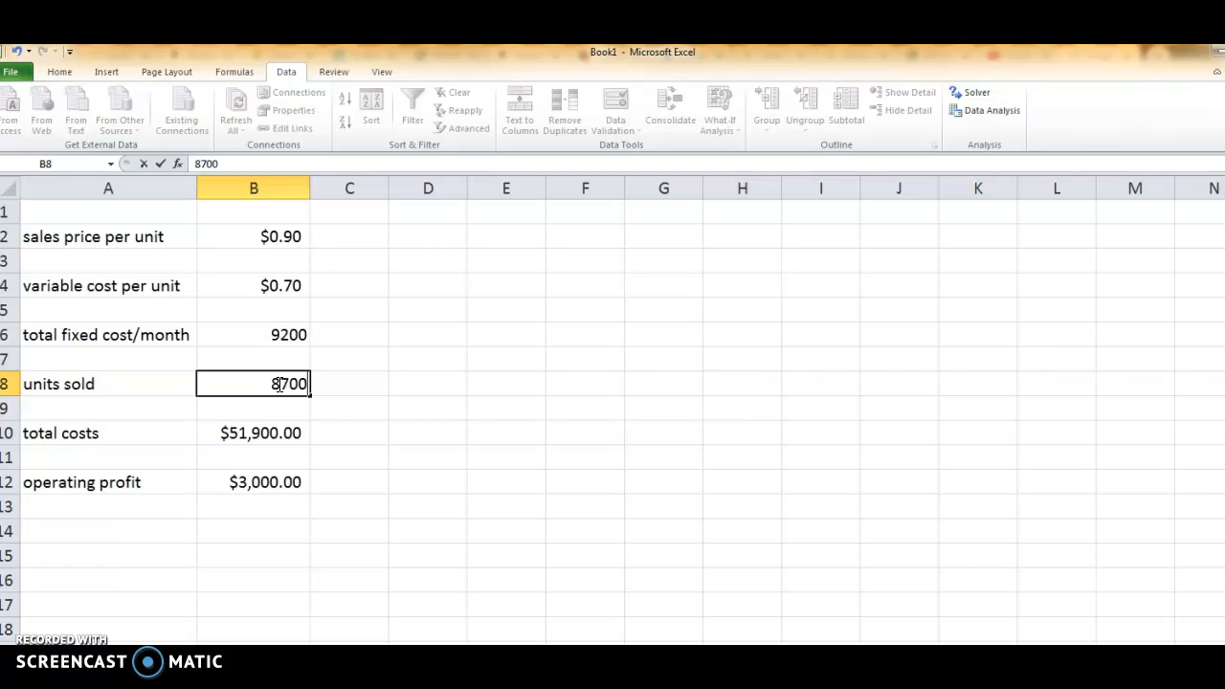
key("Return")
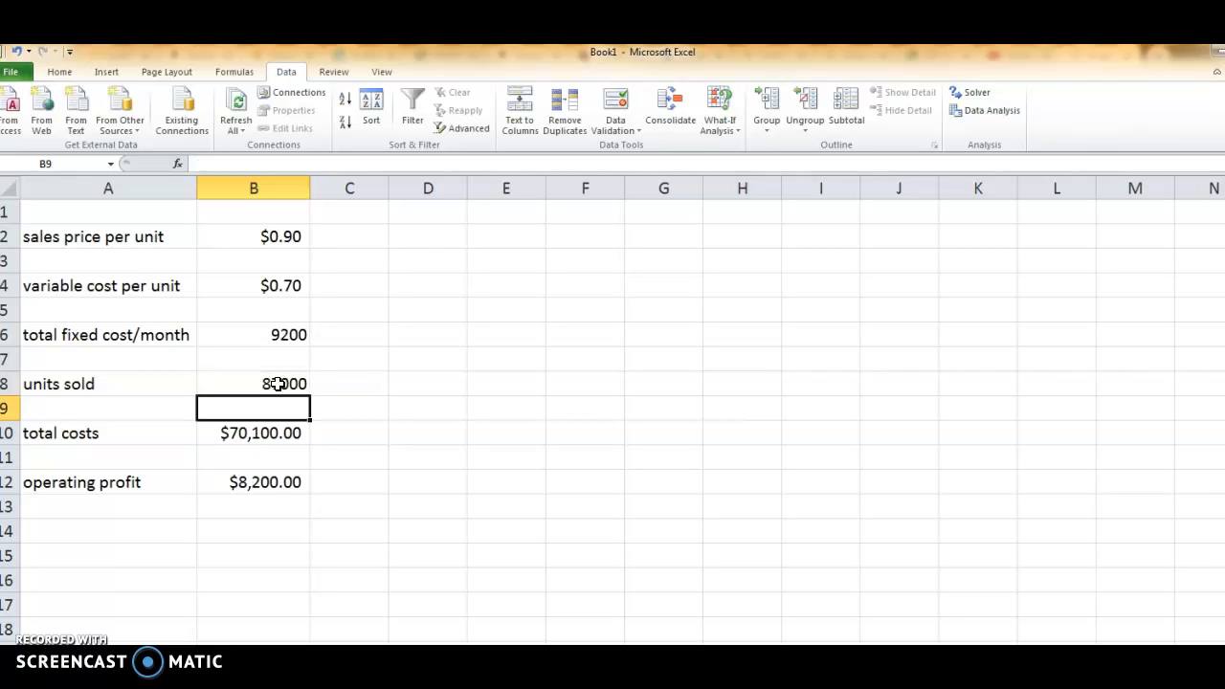
Goal Seek operating profit in B12 to 16000 by changing units sold in B8, and accept the solution.
left_click(264, 481)
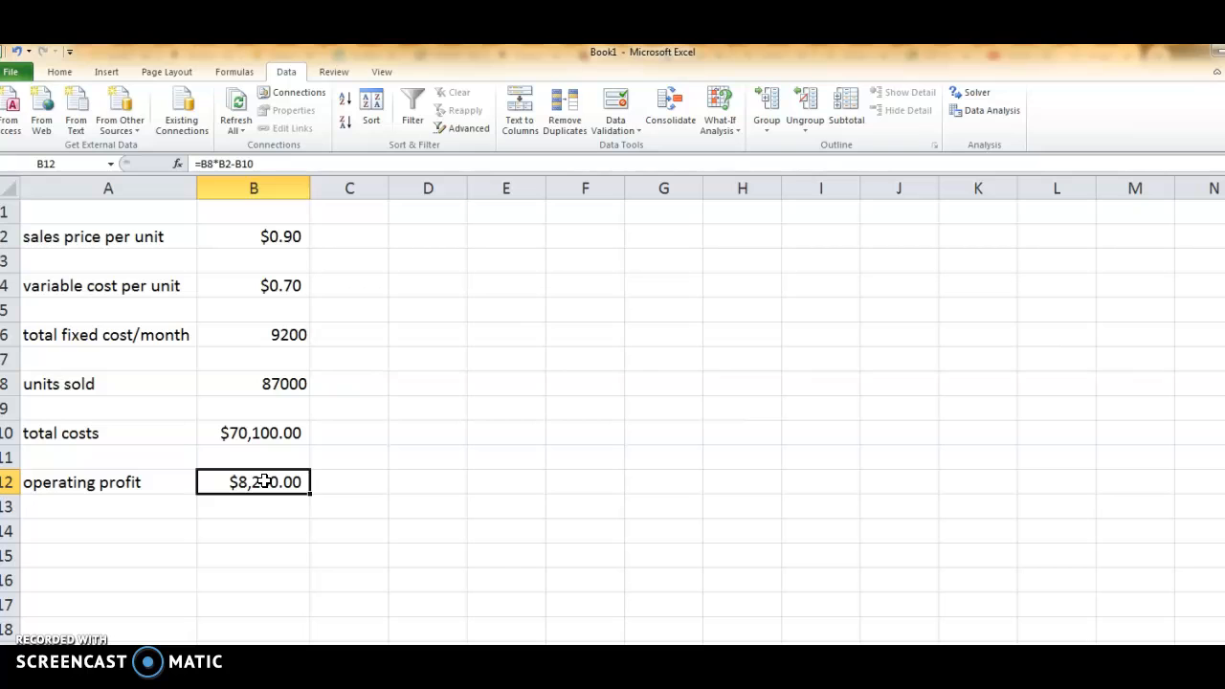
left_click(282, 476)
left_click(734, 134)
left_click(735, 168)
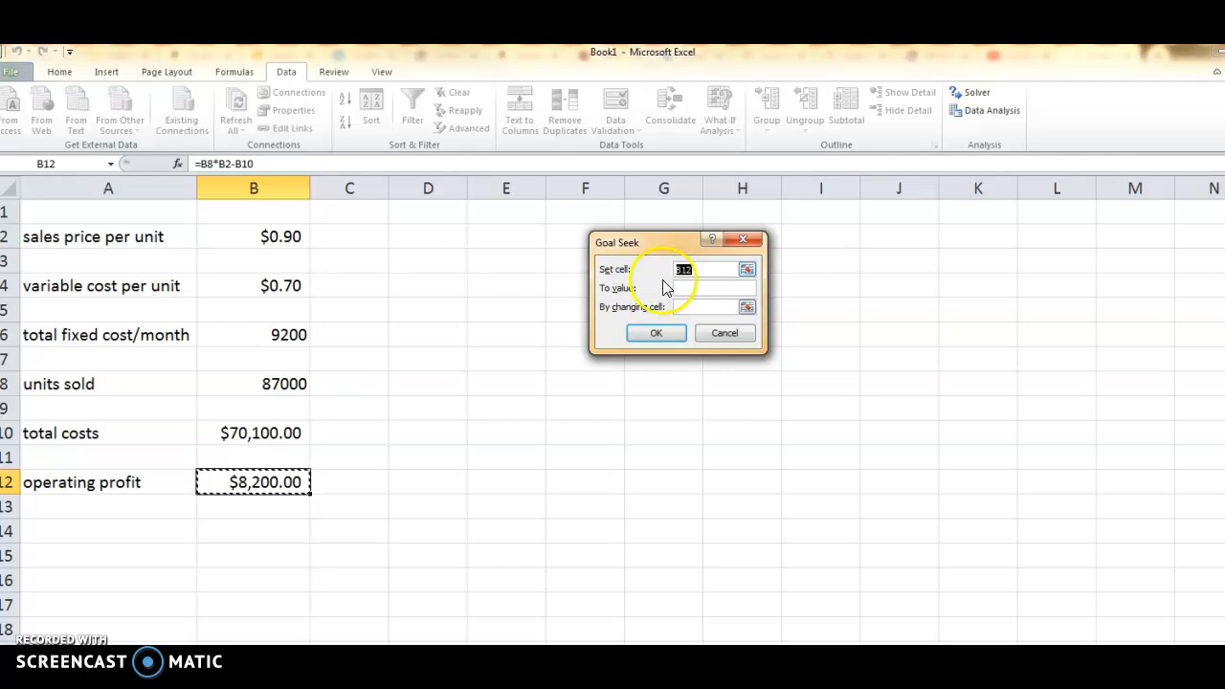
left_click(734, 287)
left_click(717, 306)
left_click(284, 385)
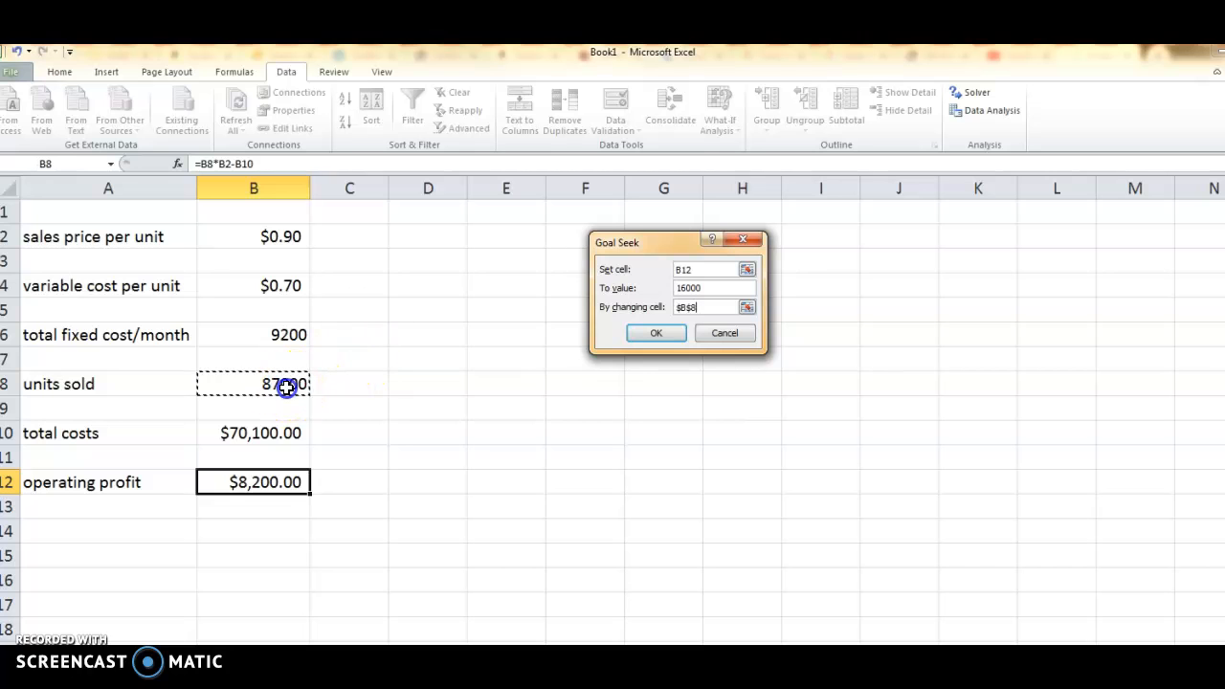
left_click(666, 336)
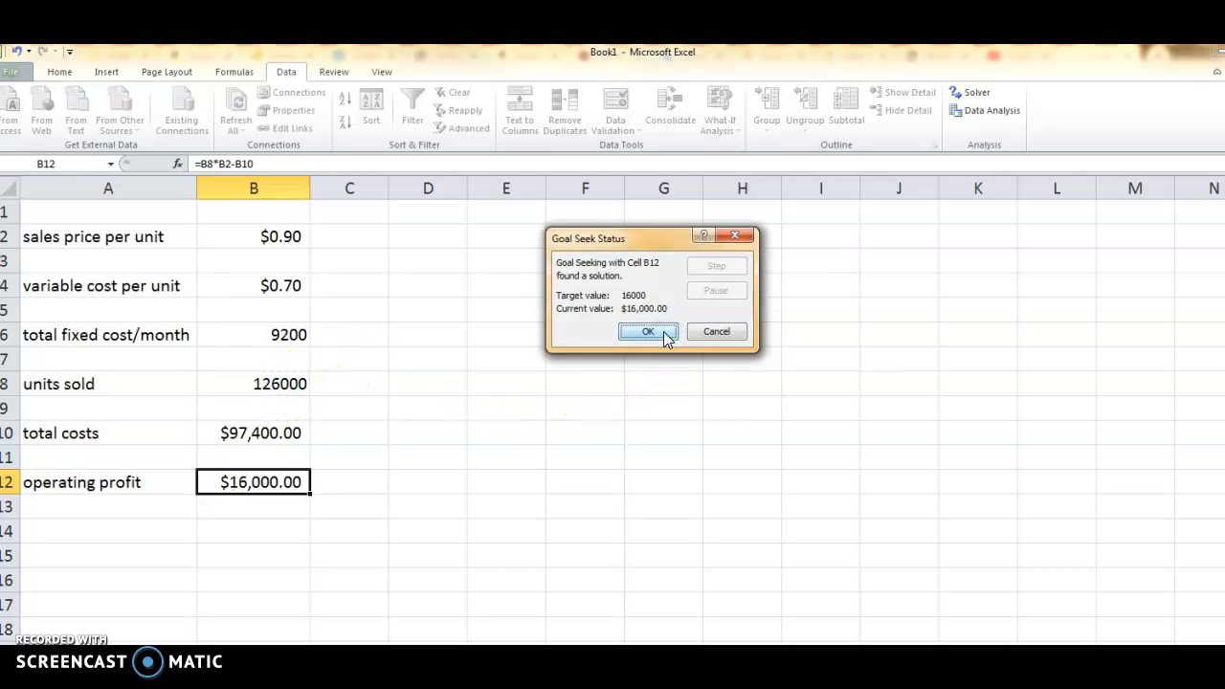
left_click(663, 331)
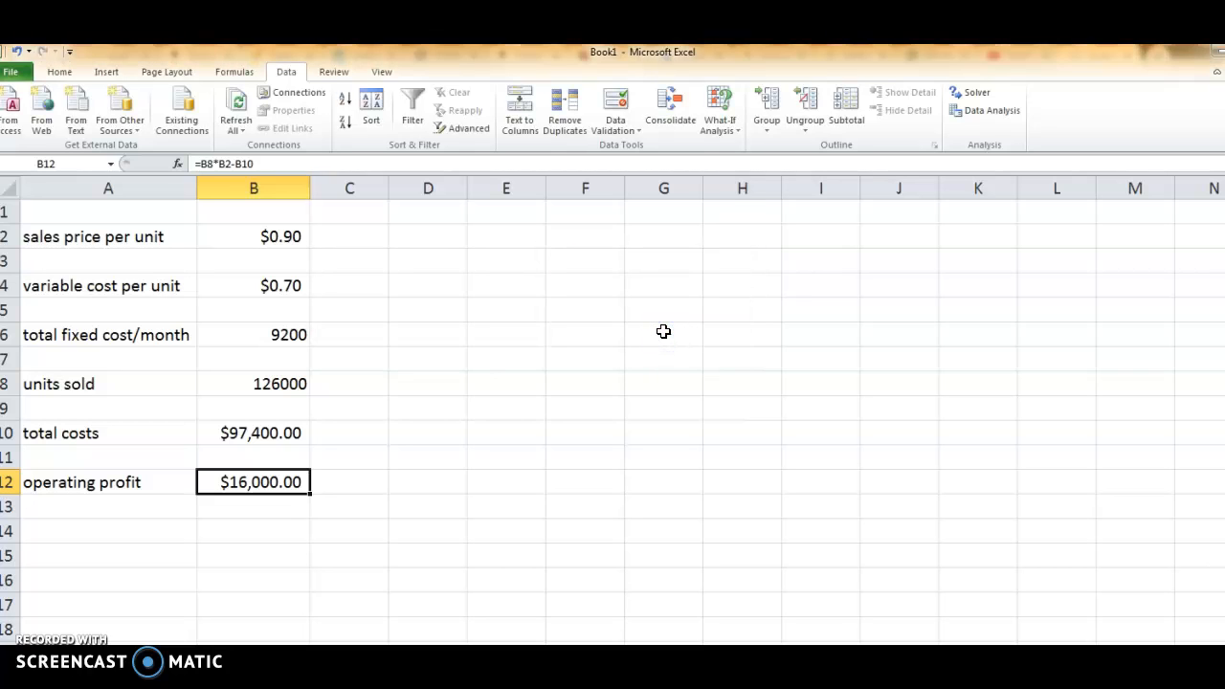
Goal Seek operating profit in B12 to 23000 by changing units sold in B8, and keep the result.
left_click(283, 384)
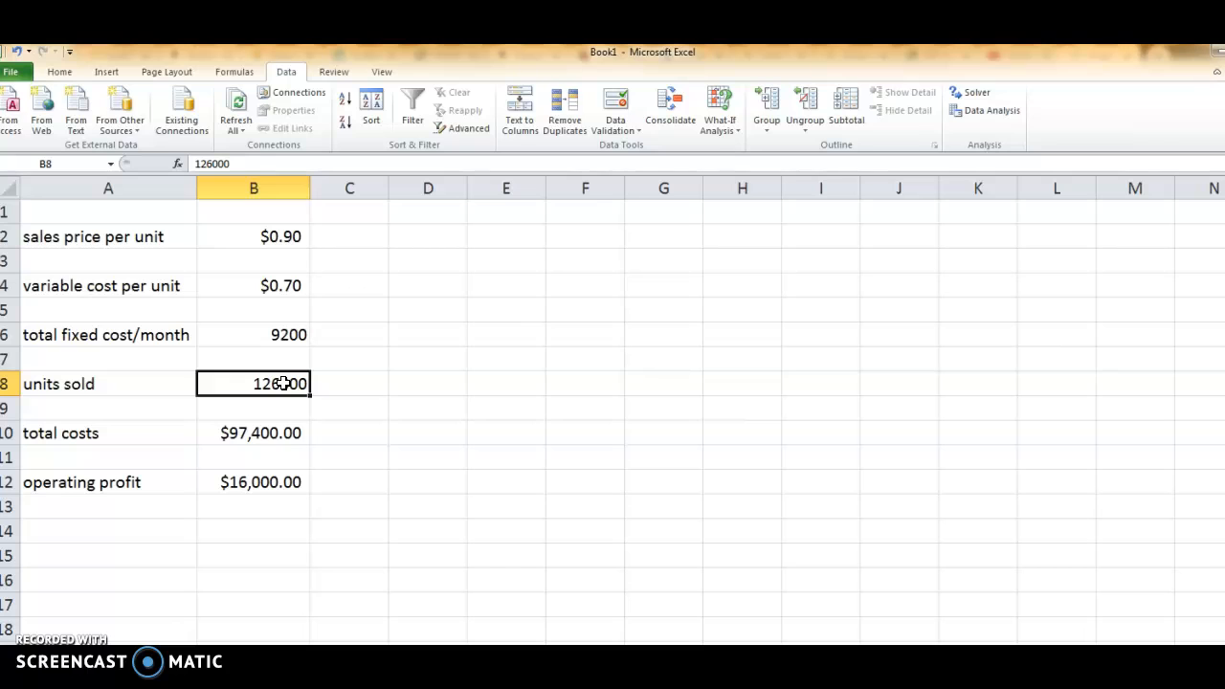
left_click(262, 481)
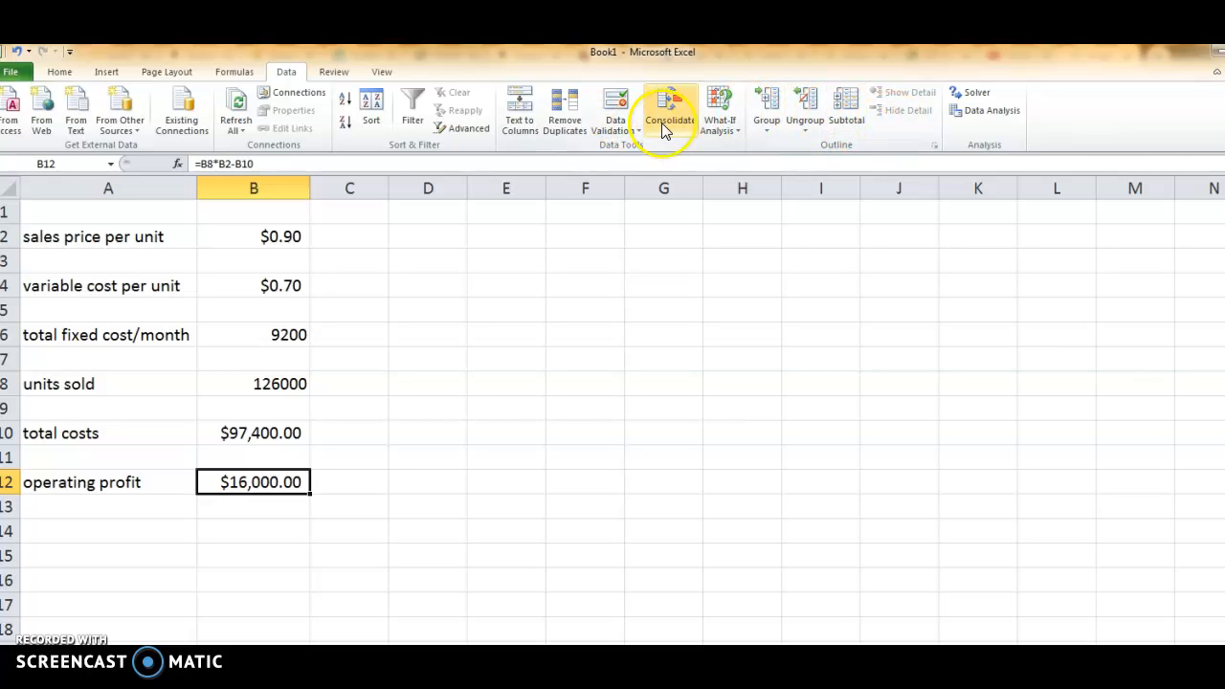
left_click(738, 130)
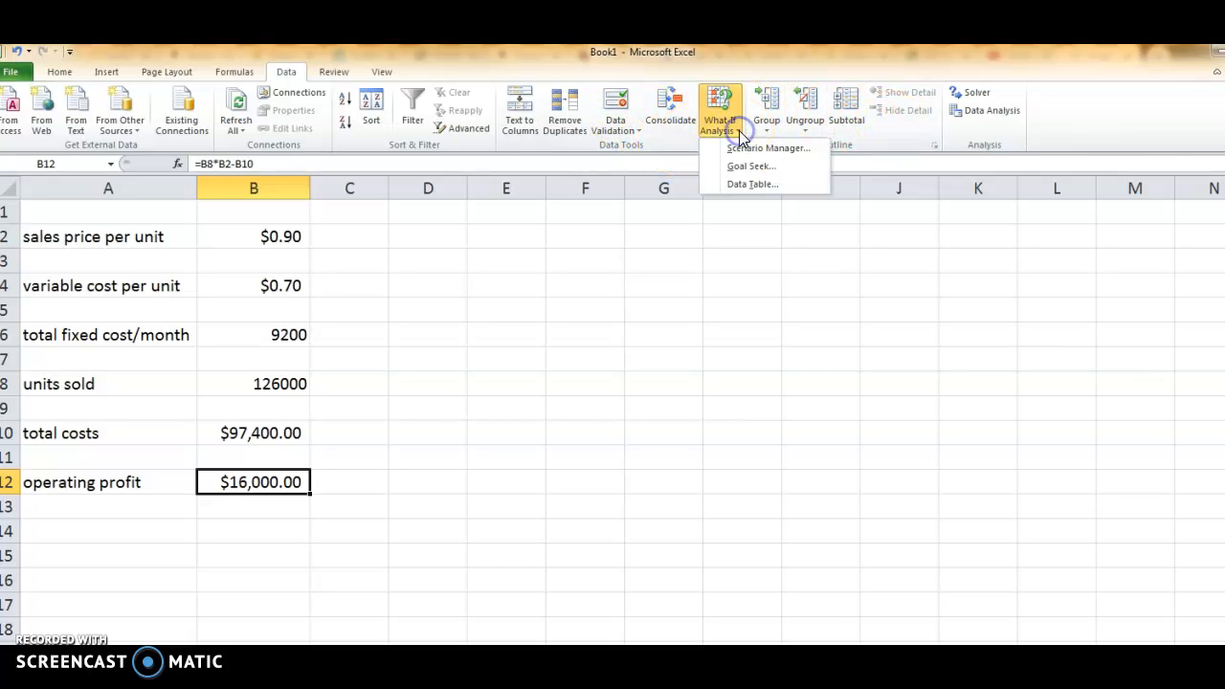
left_click(744, 165)
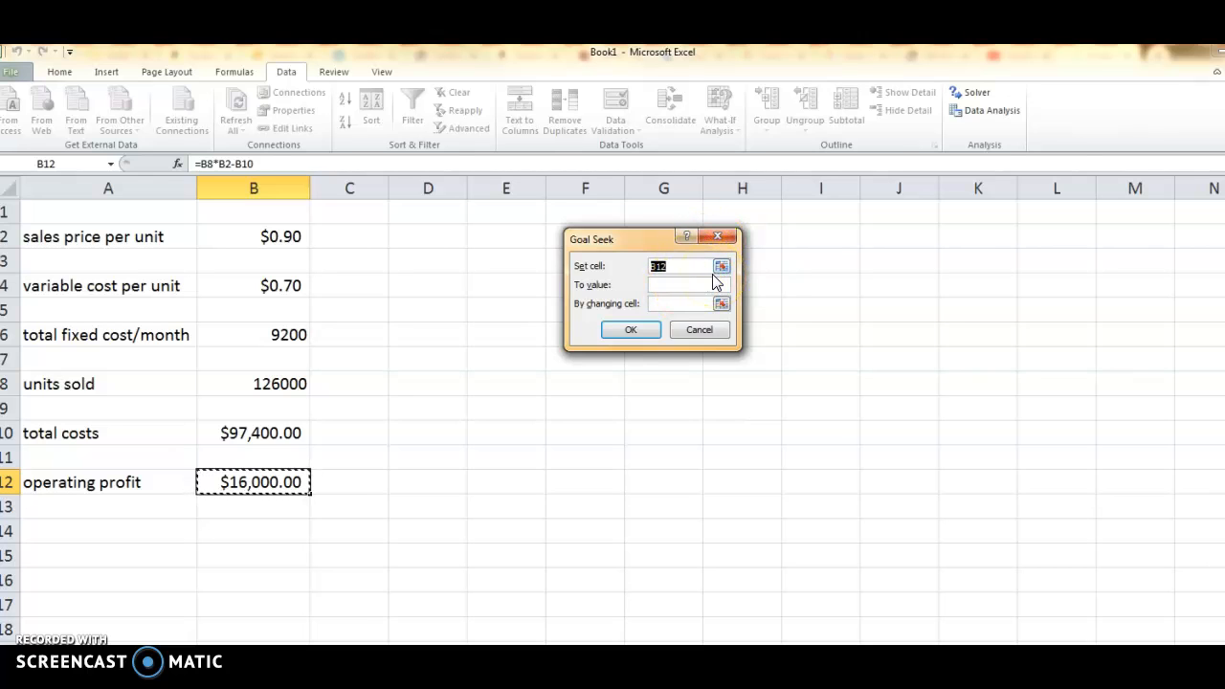
left_click(711, 284)
type("23000")
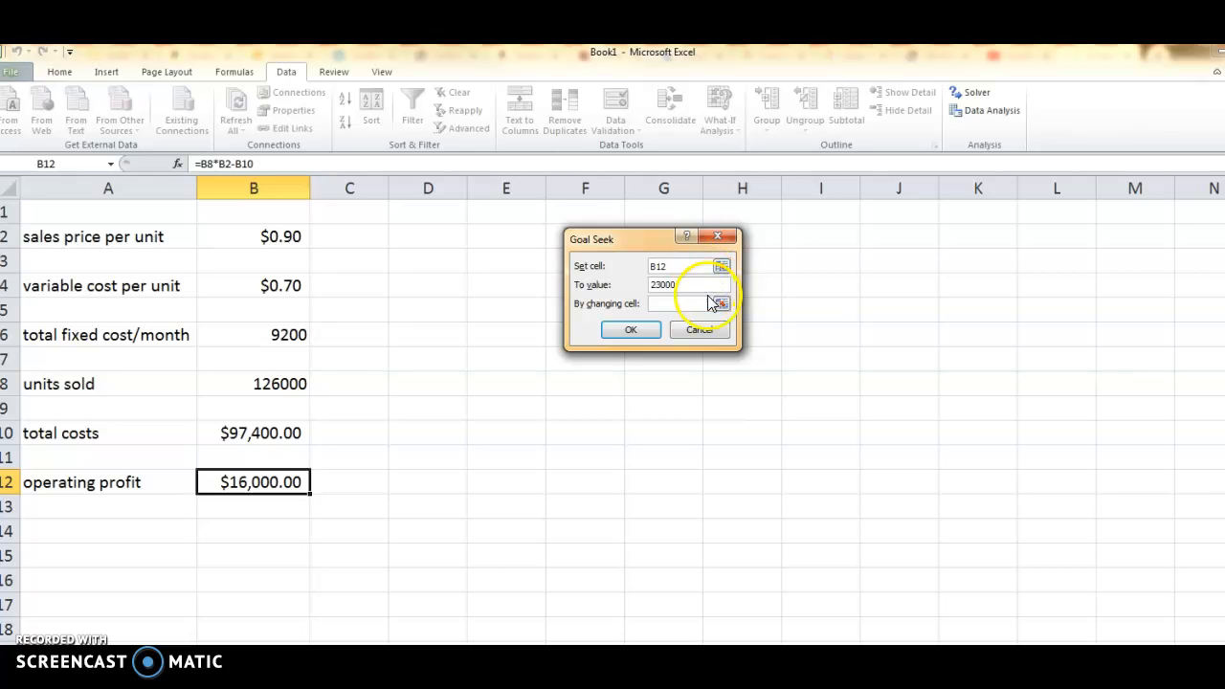
left_click(720, 303)
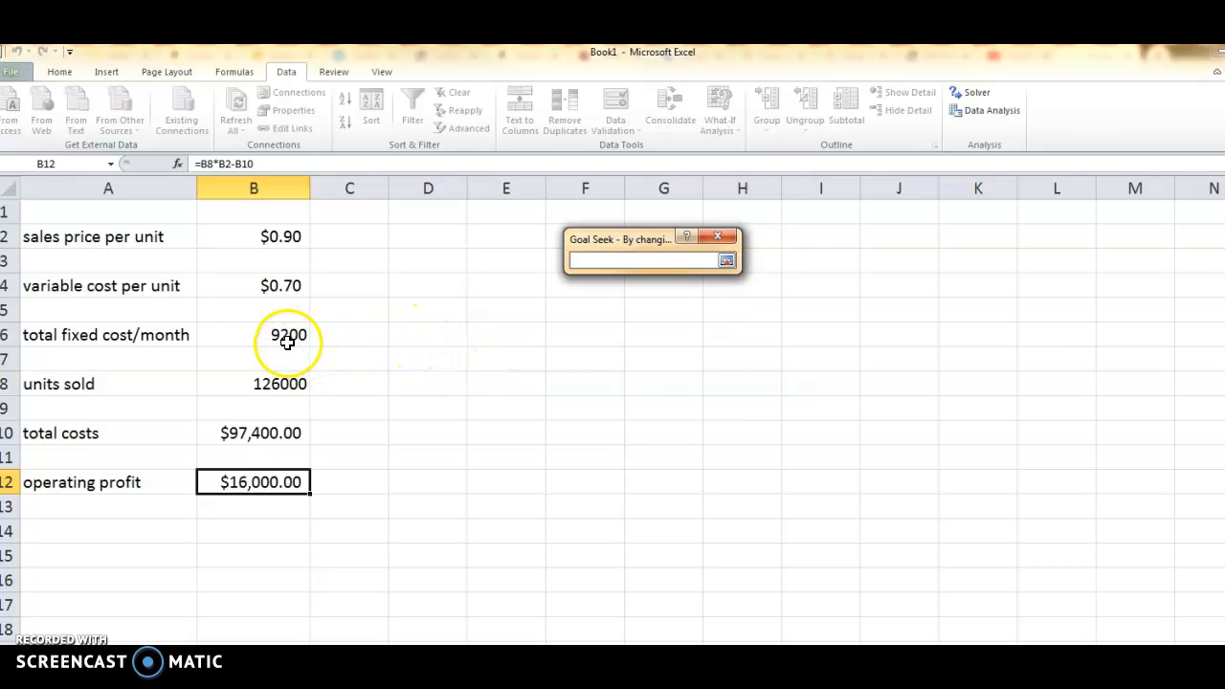
left_click(267, 389)
key("Return")
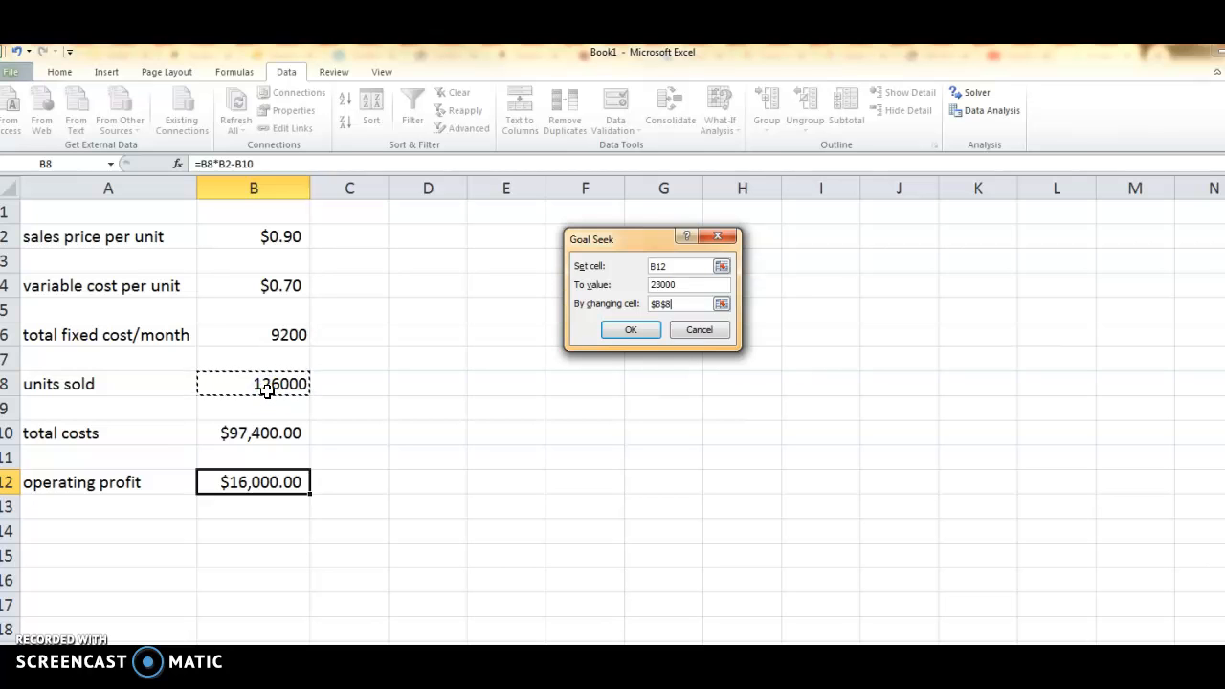
left_click(629, 331)
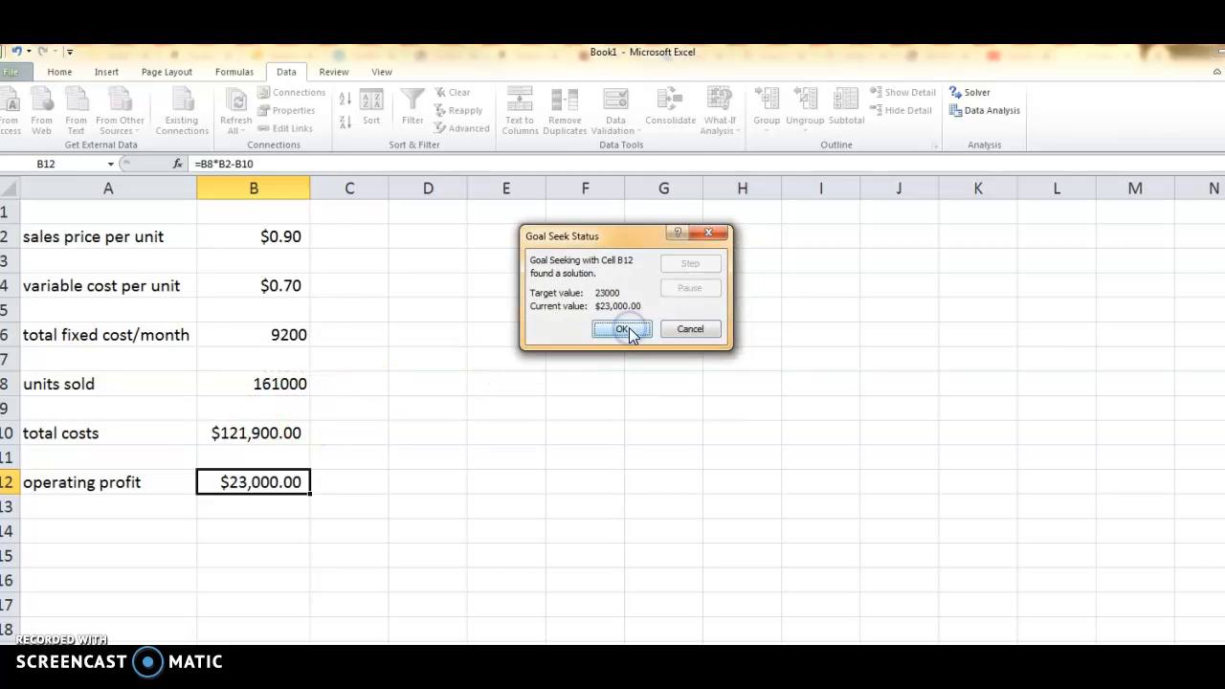
left_click(622, 328)
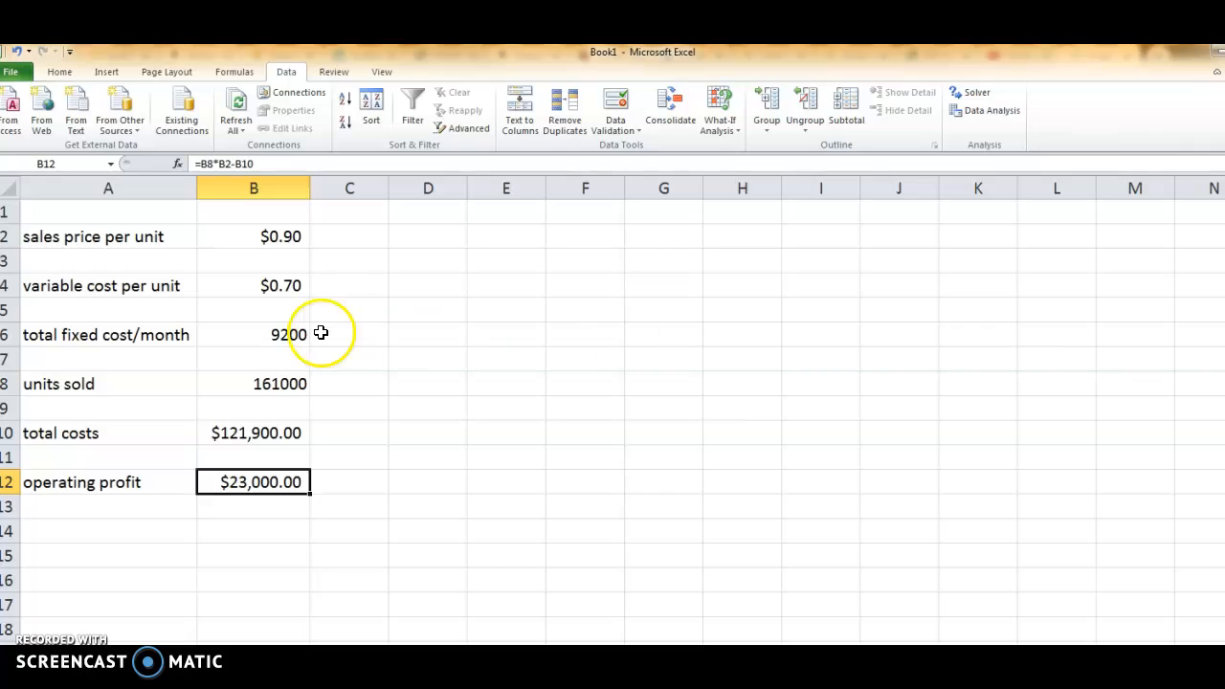
left_click(285, 384)
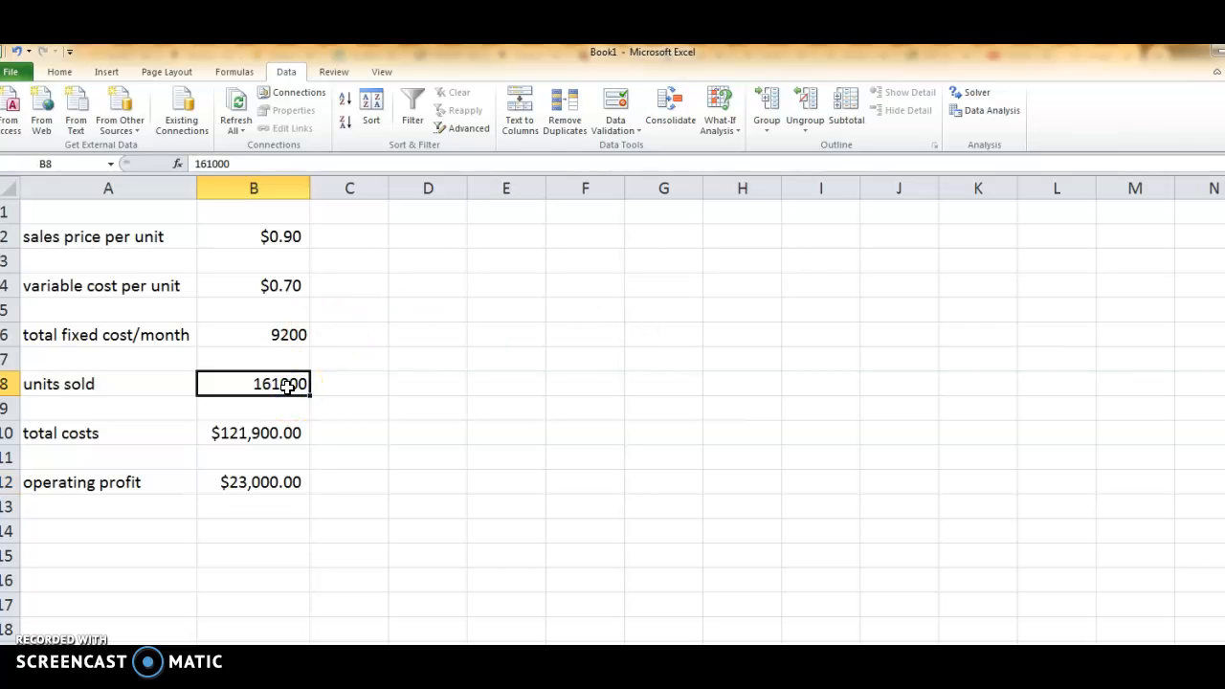
left_click(267, 485)
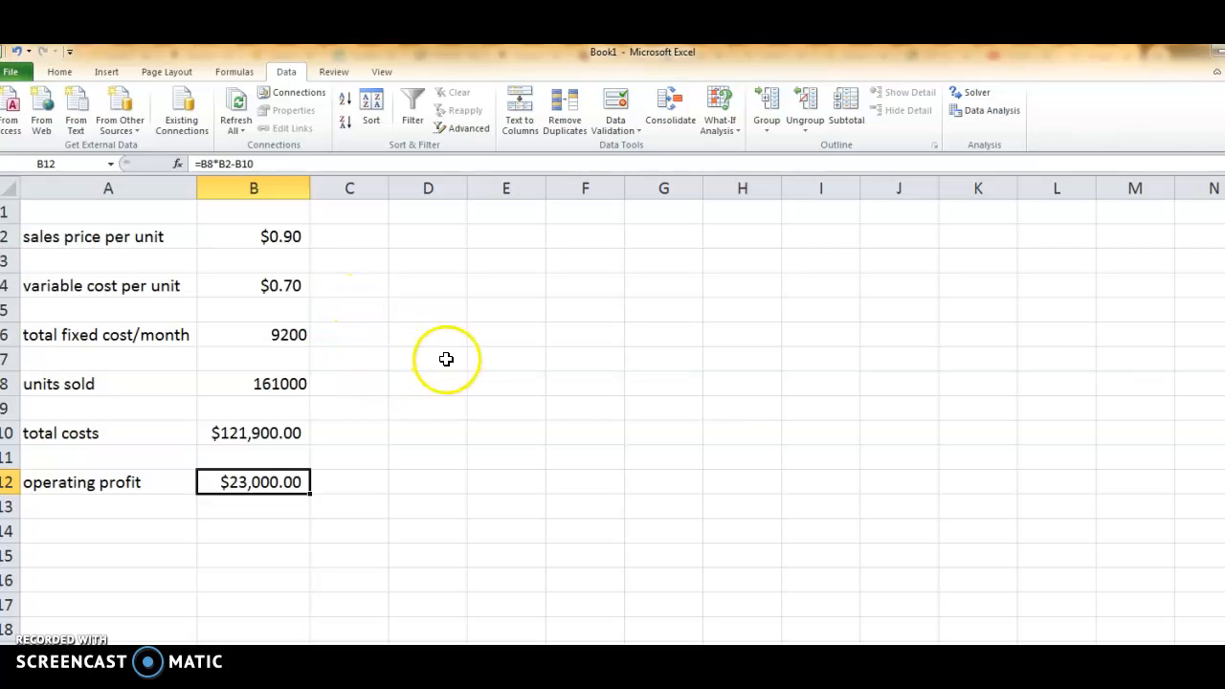
left_click(270, 384)
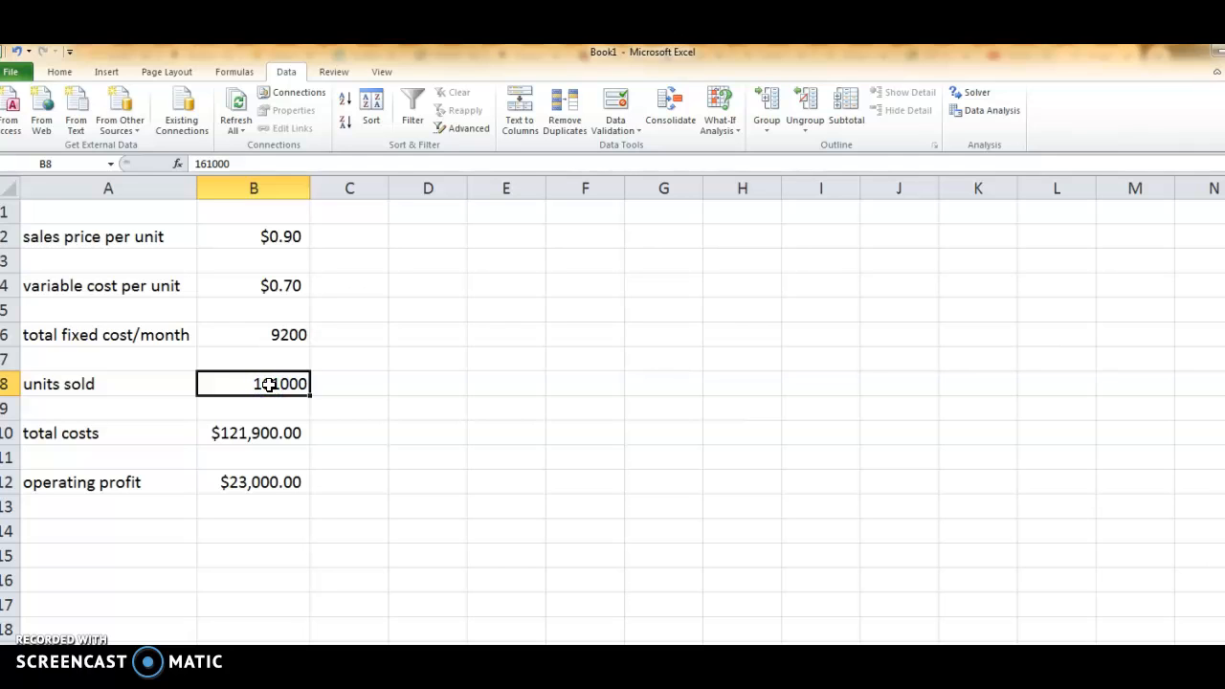
Enter the heading "assumption added" in D5, the label "units sold" in E6 and 75000 in F6.
left_click(431, 309)
type("assumpt")
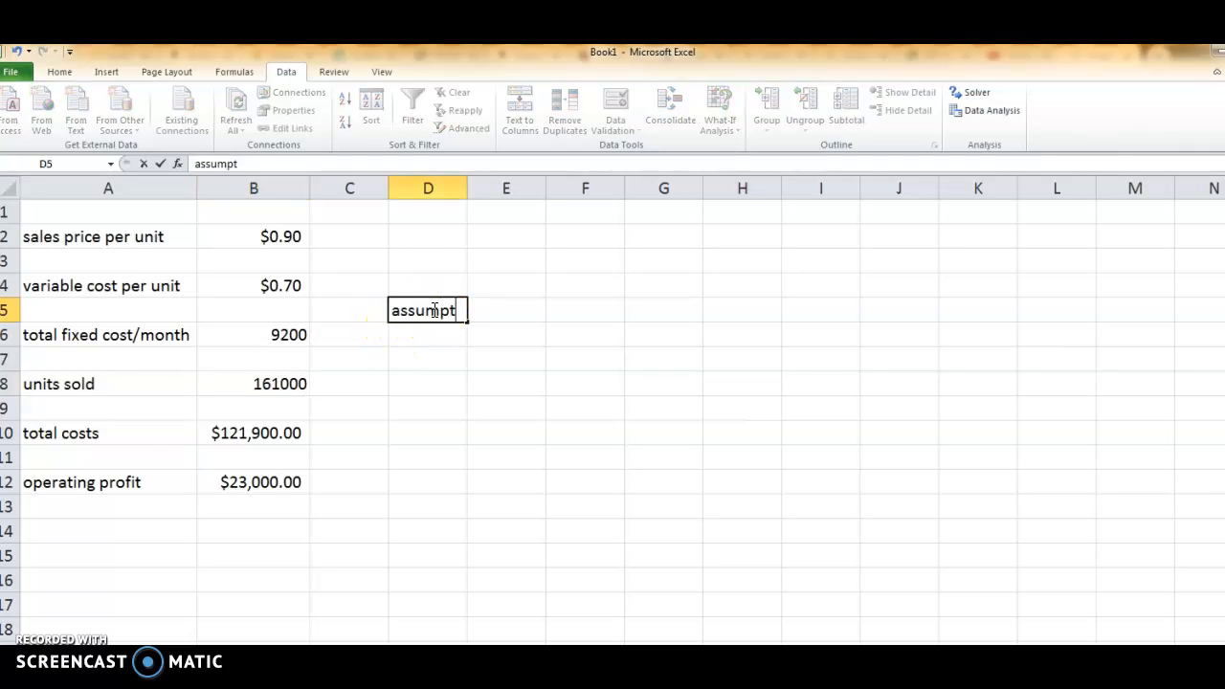
type("ion added")
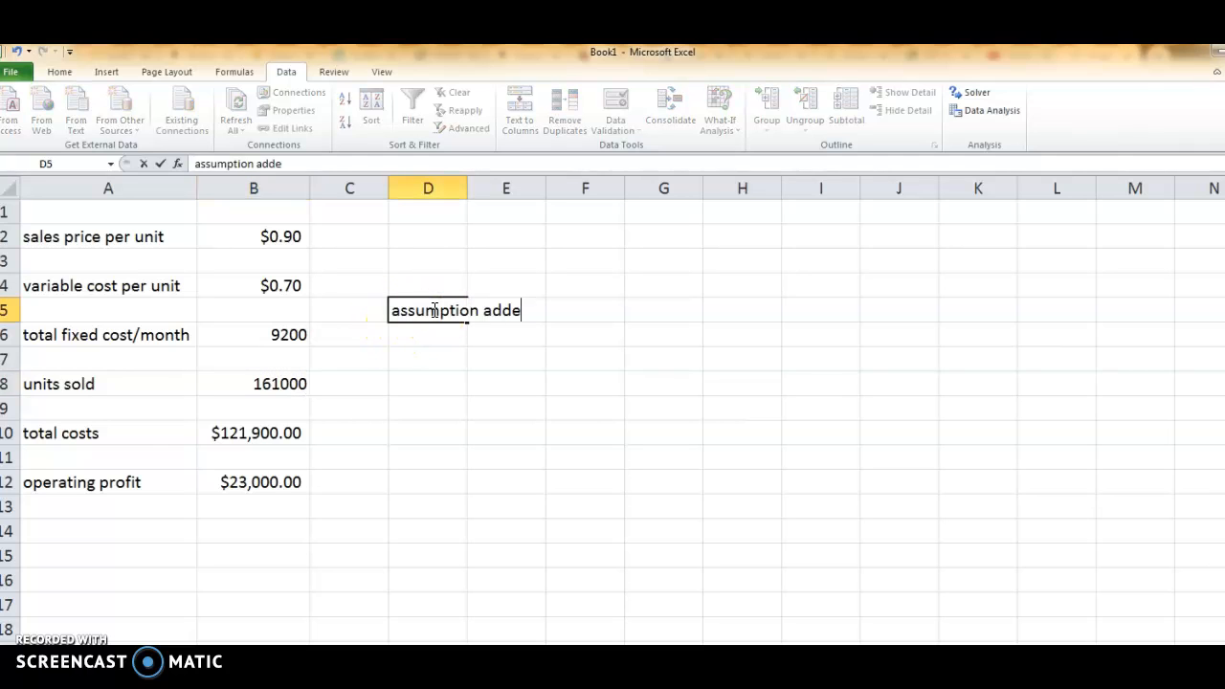
key("Return")
key("Right")
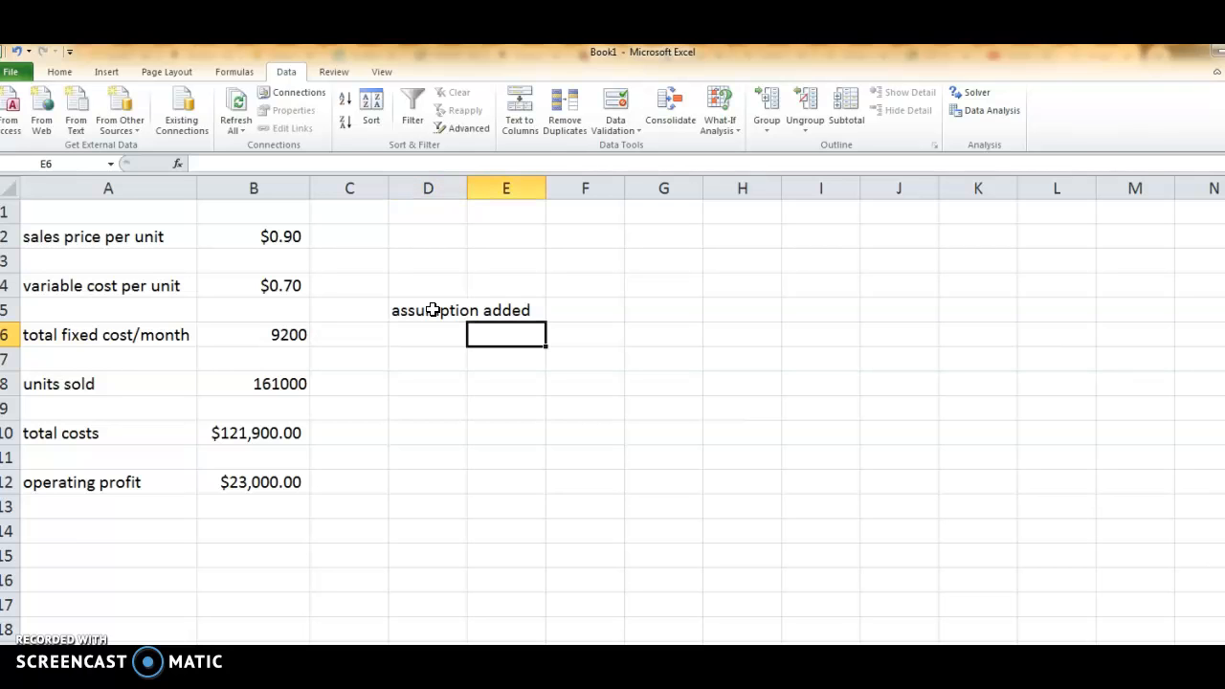
type("units sold")
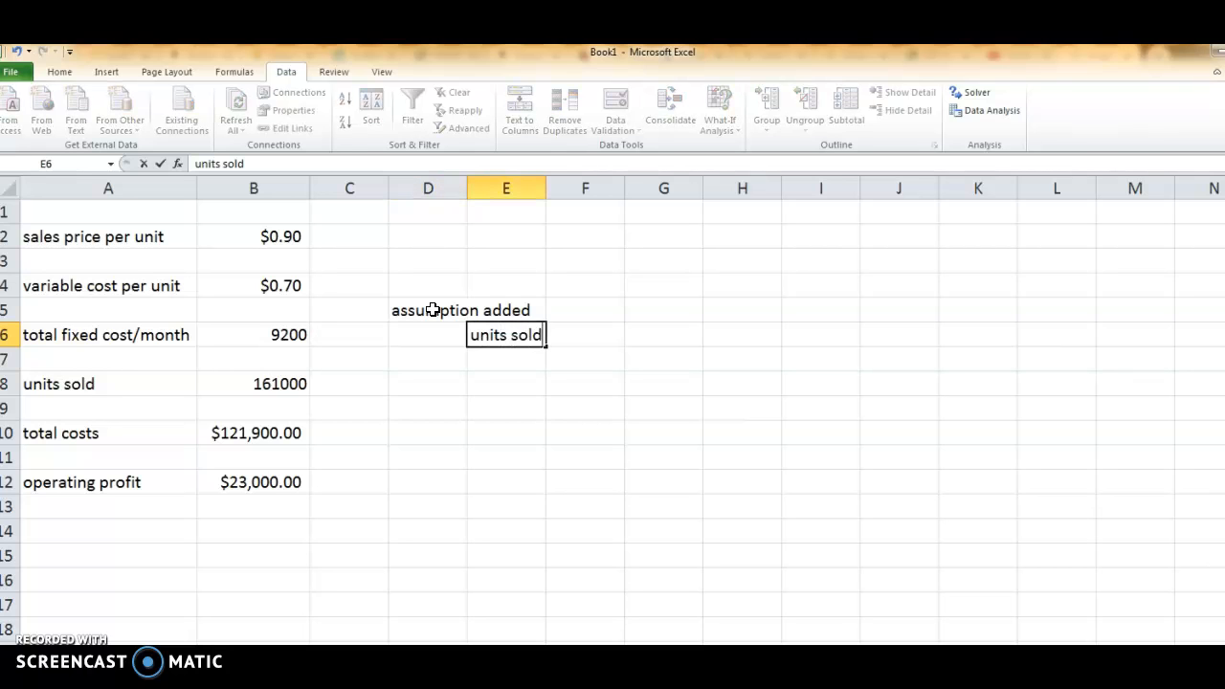
key("Right")
type("75000")
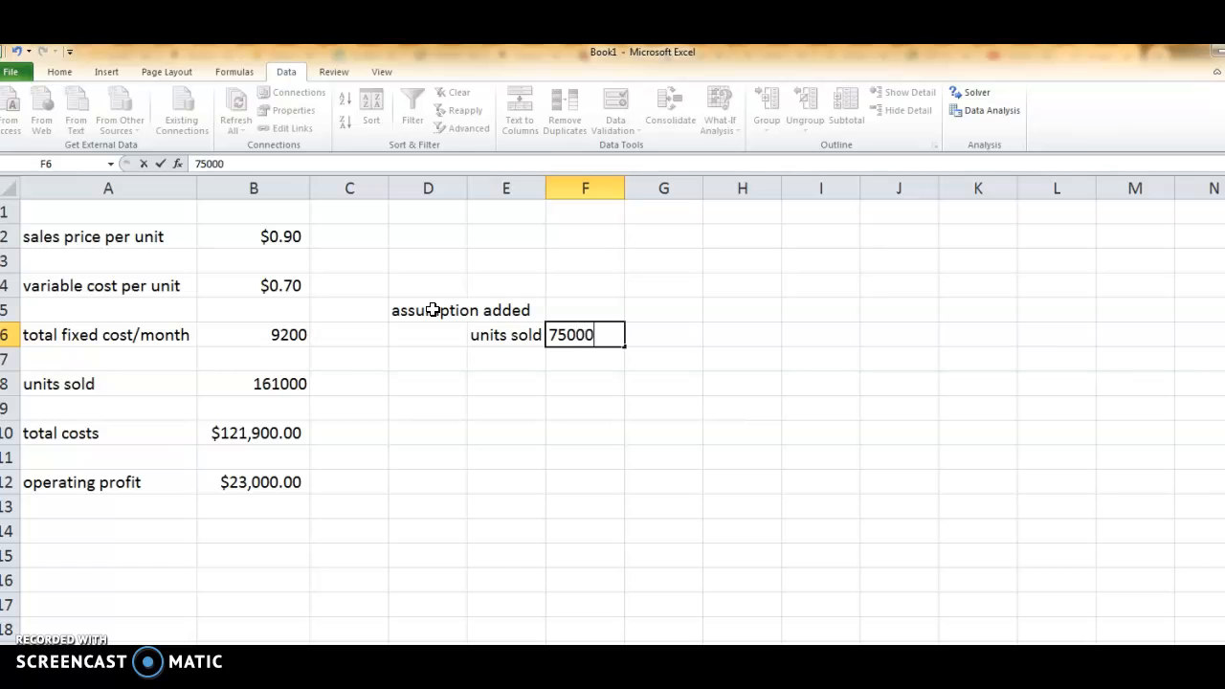
key("Return")
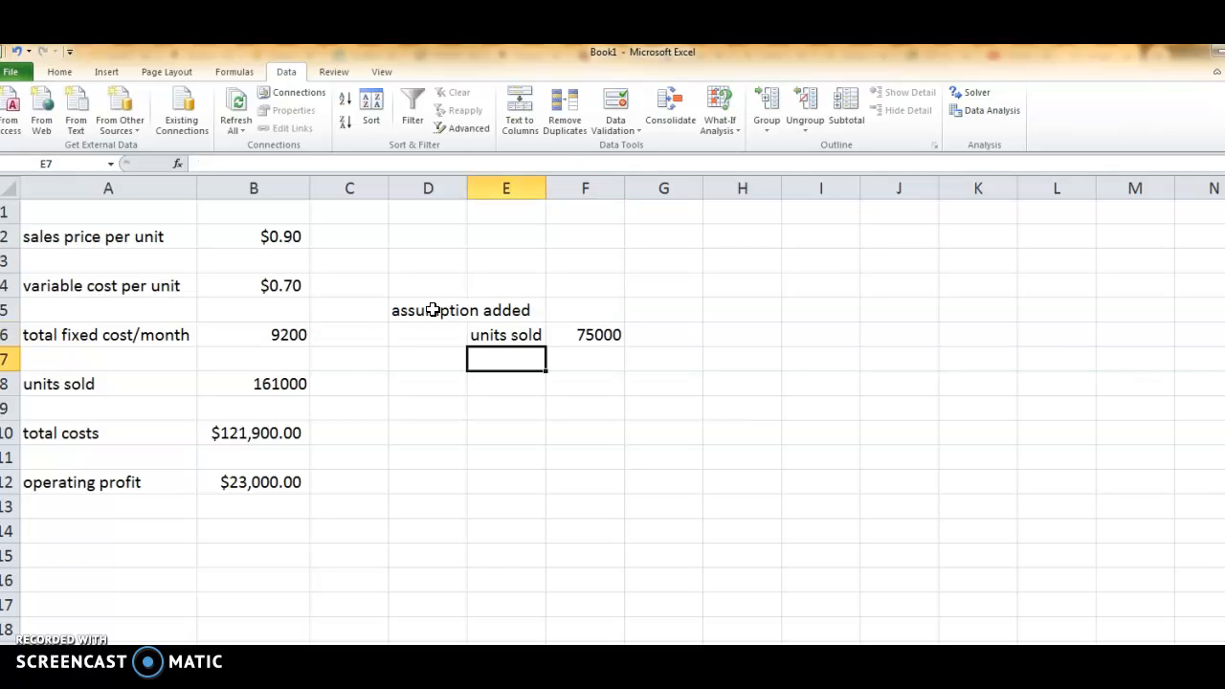
Enter the label "fixed costs to b/e" in E7 and the placeholder "????" in G7.
type("fixed c")
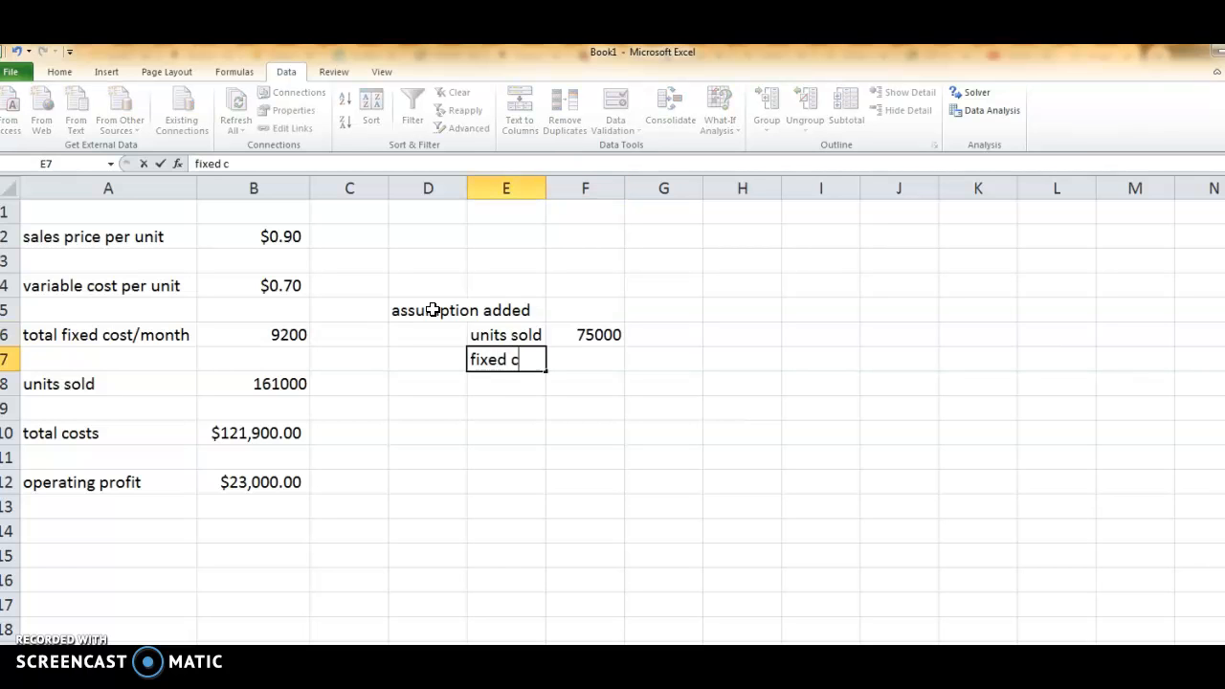
type("osts to b/e")
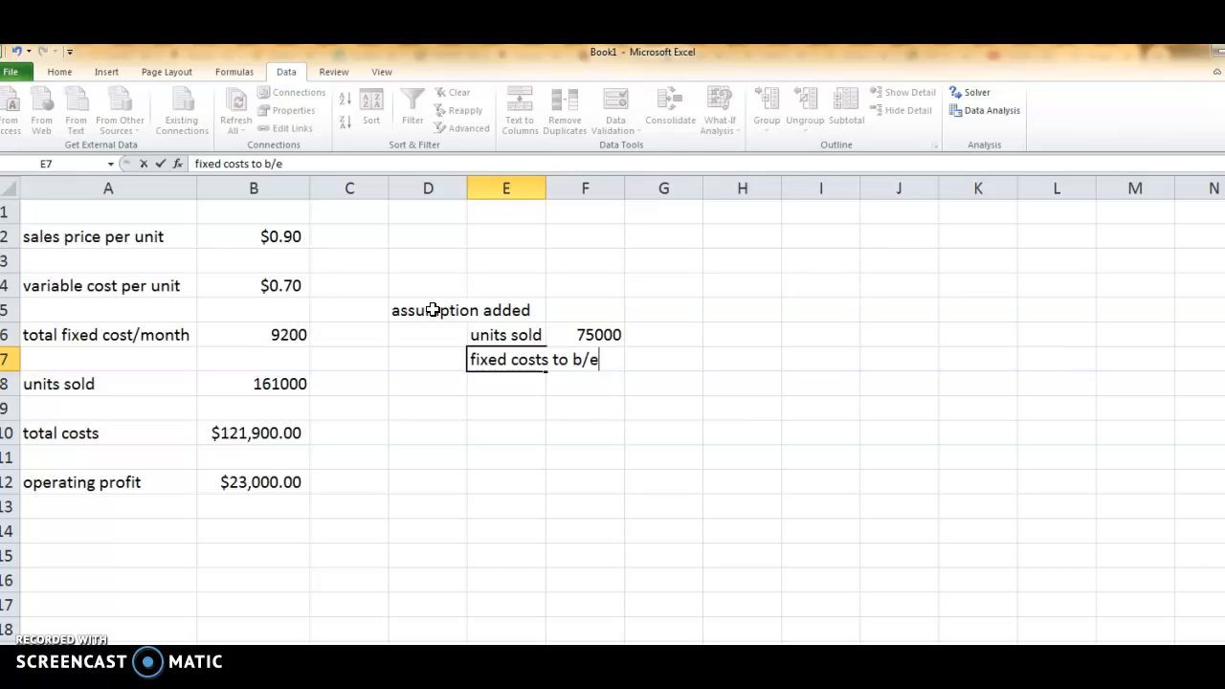
key("Tab")
key("Tab")
type("?")
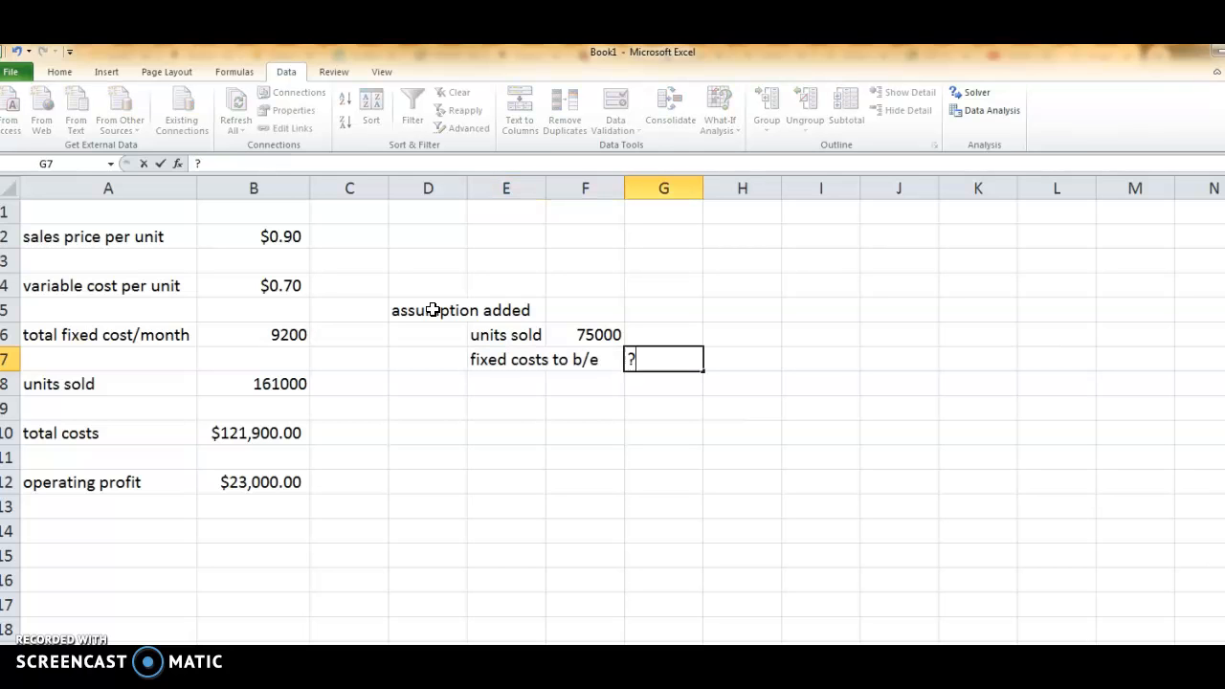
type("???")
key("Return")
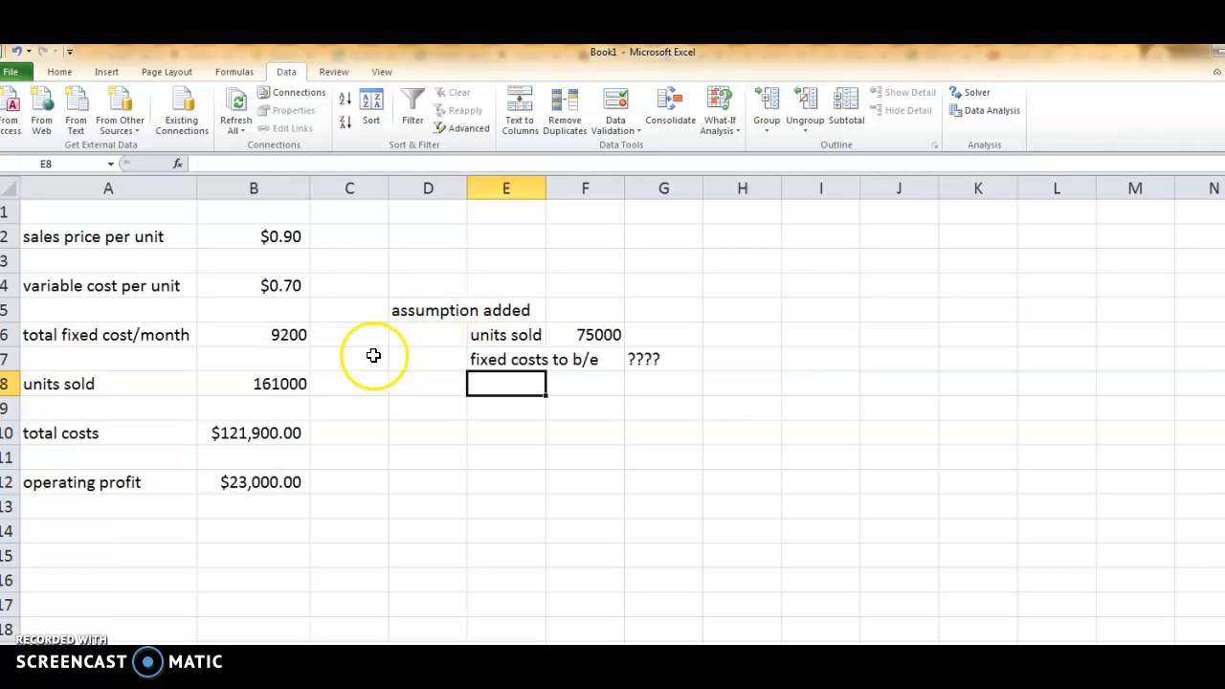
Clear the total fixed cost in B6 and set units sold in B8 to 75000.
left_click(285, 337)
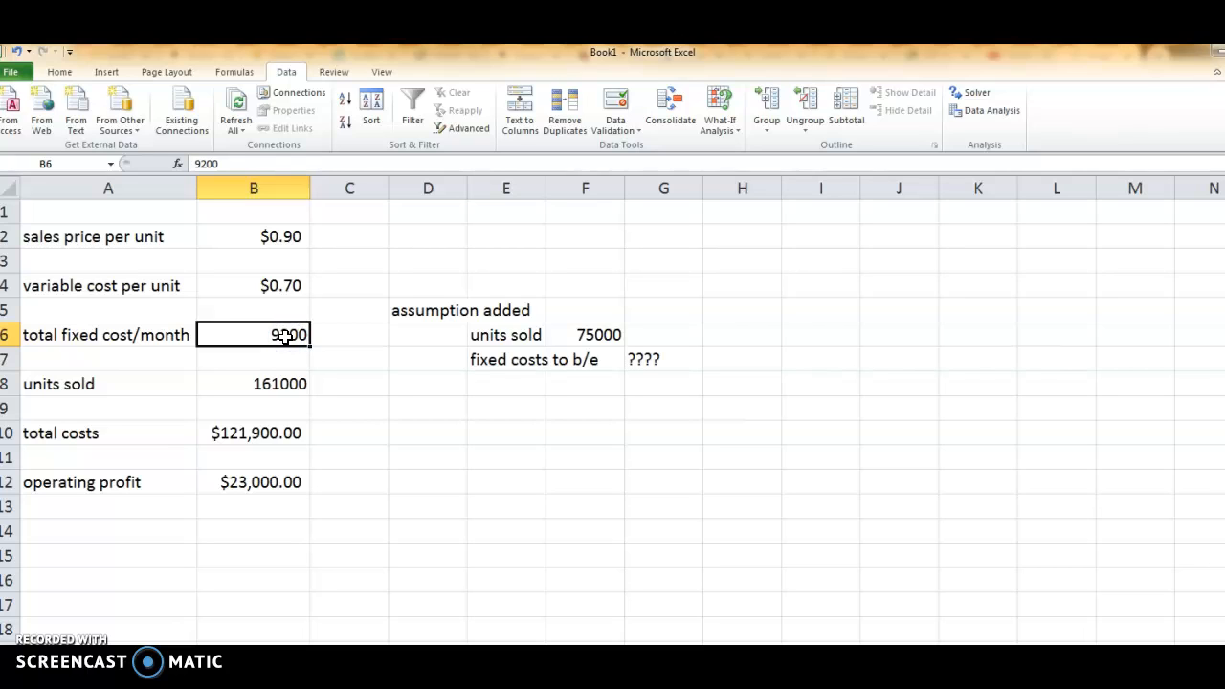
key("Delete")
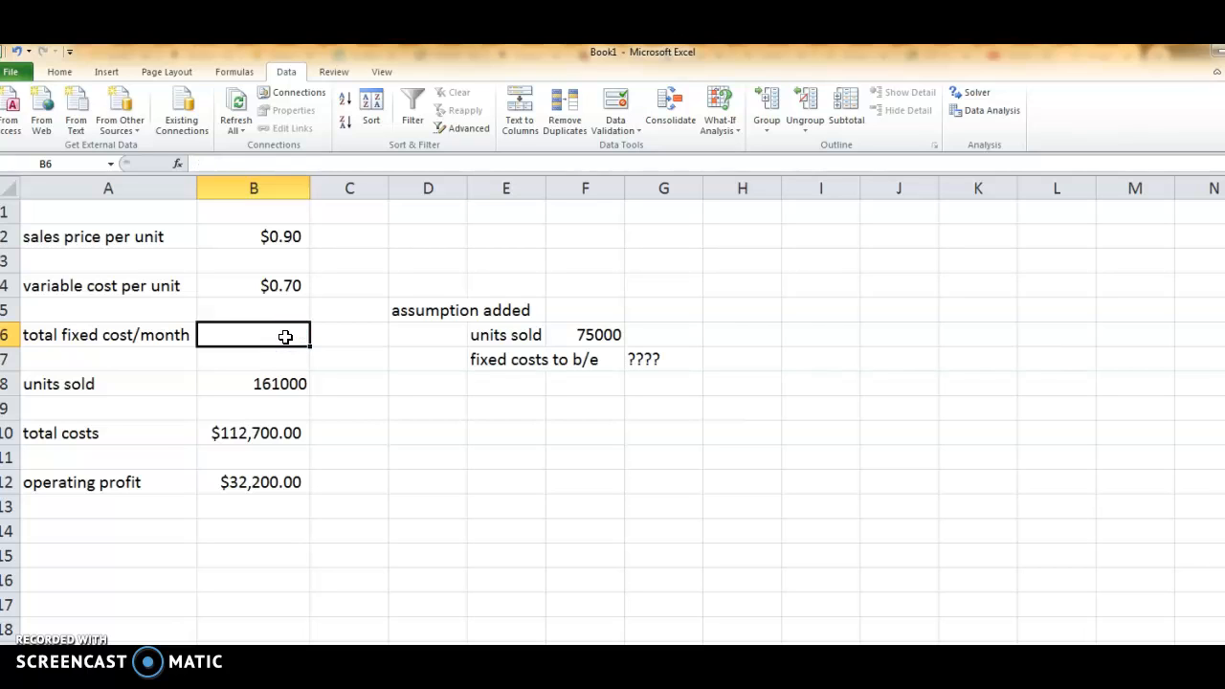
left_click(258, 384)
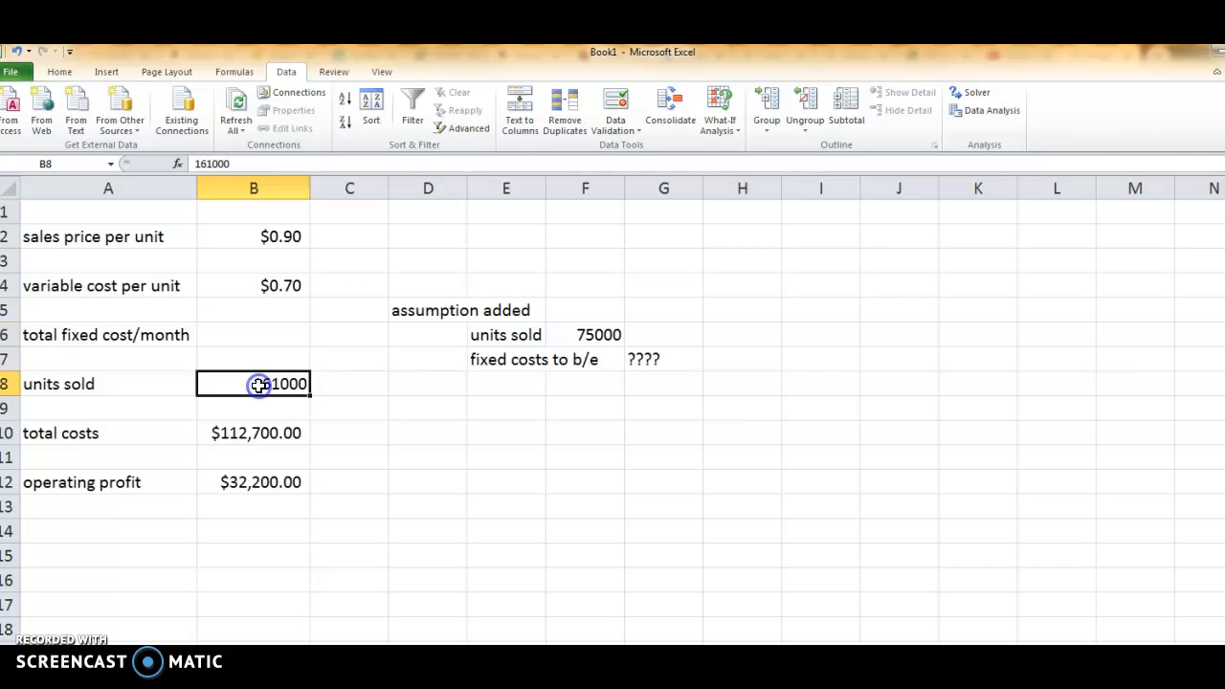
type("75000")
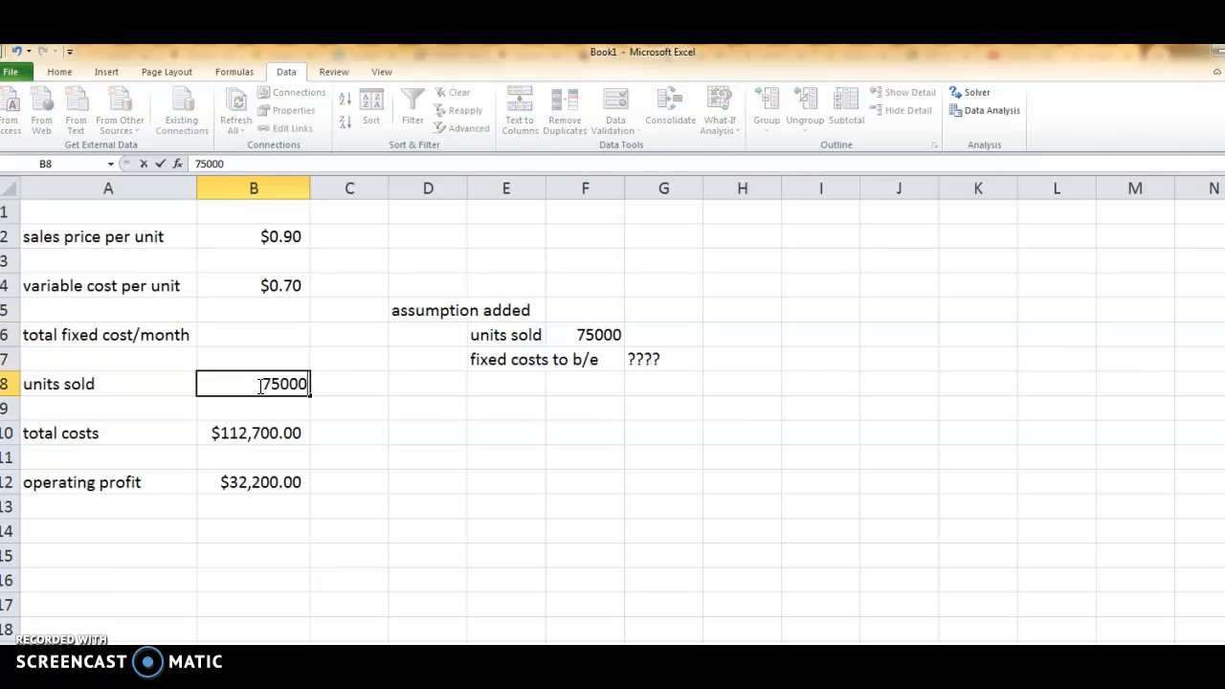
key("Return")
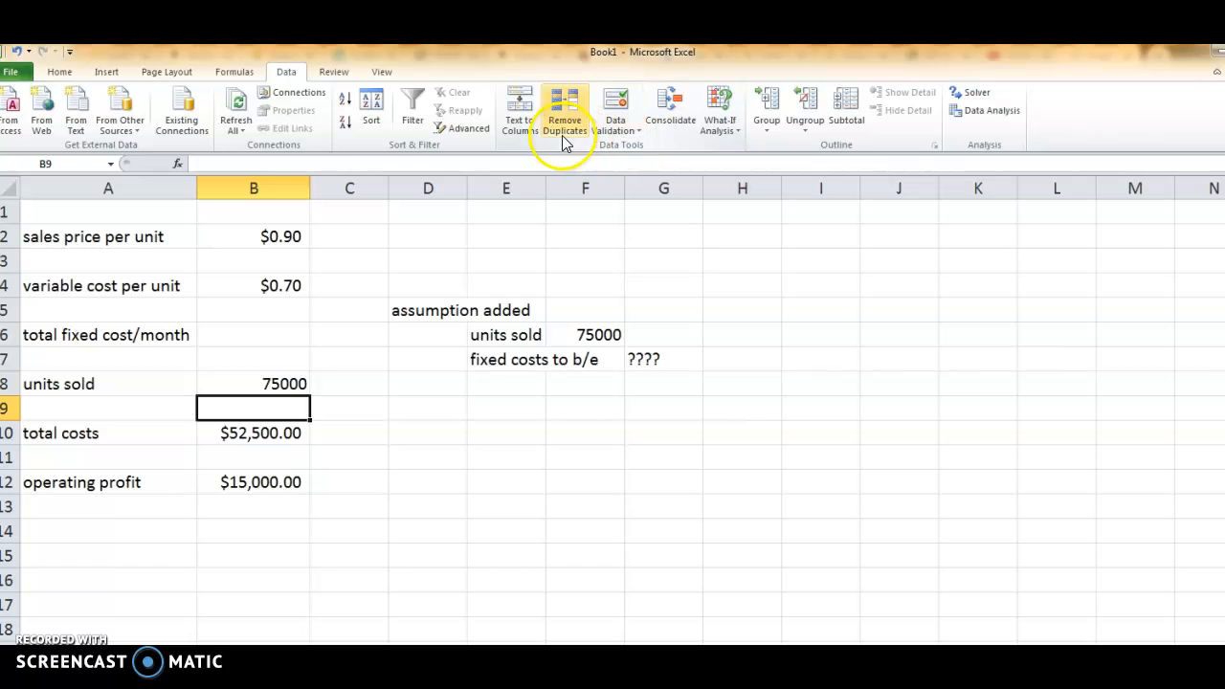
Goal Seek operating profit in B12 to 0 by changing total fixed cost in B6, and accept the solution.
left_click(743, 132)
left_click(736, 164)
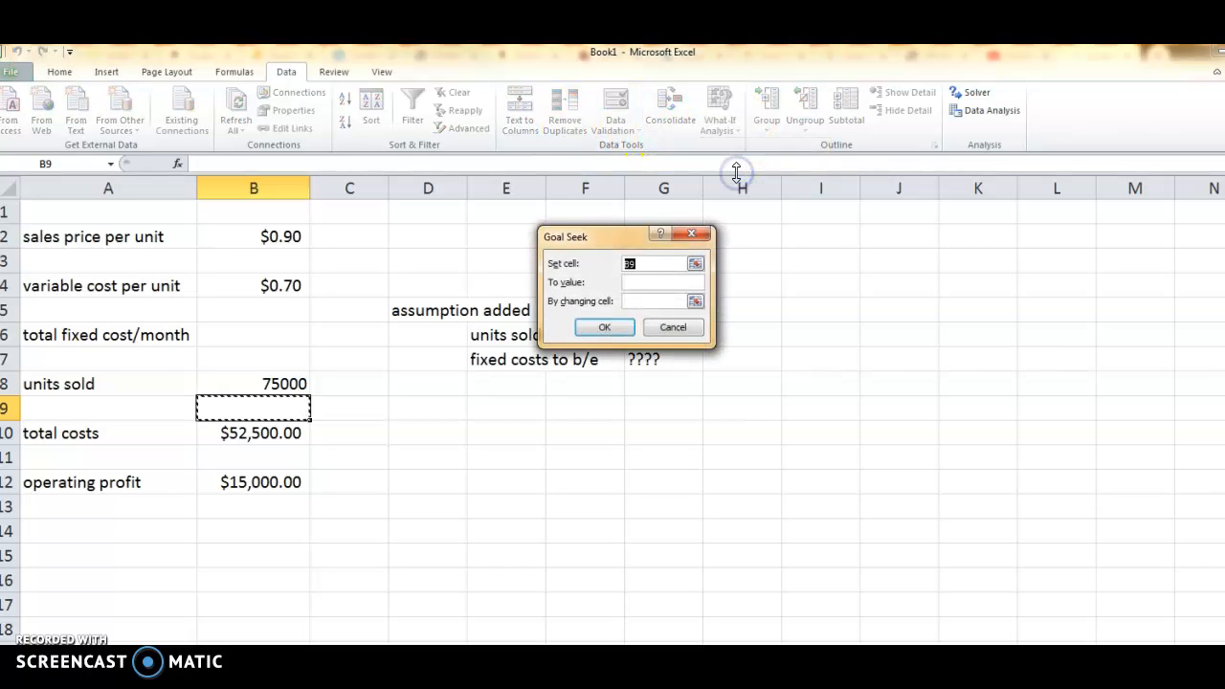
left_click(698, 266)
left_click(253, 482)
key("Return")
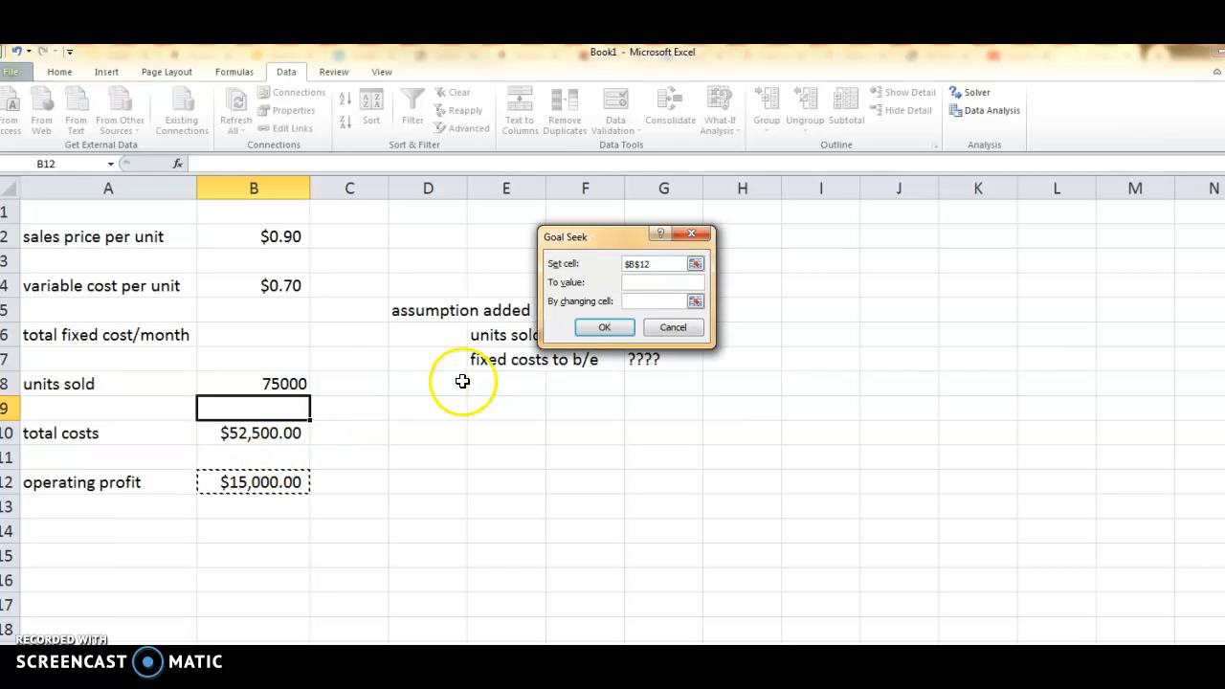
left_click(634, 285)
type("0")
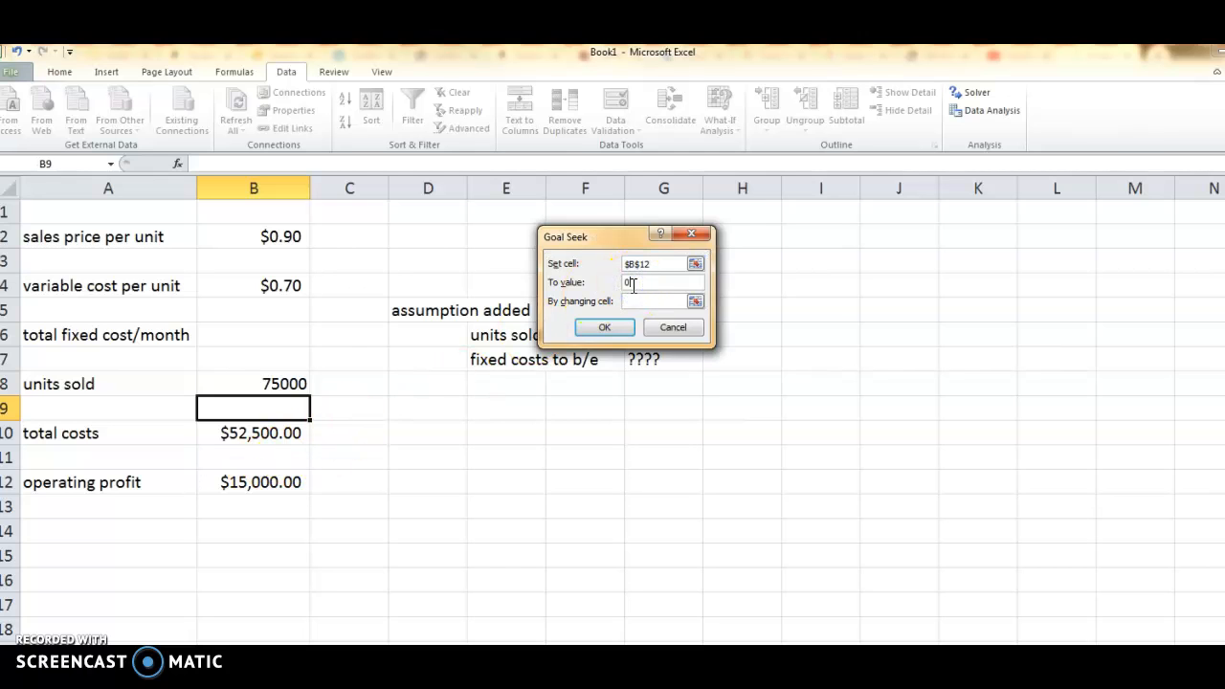
left_click(695, 301)
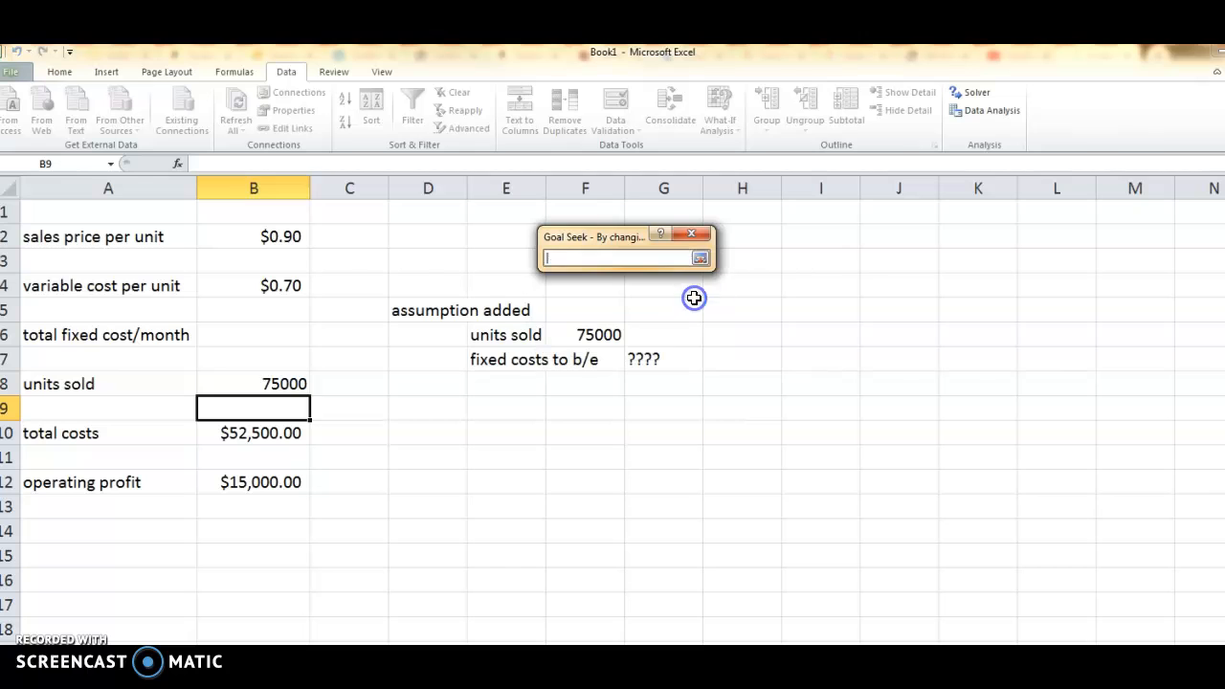
left_click(286, 334)
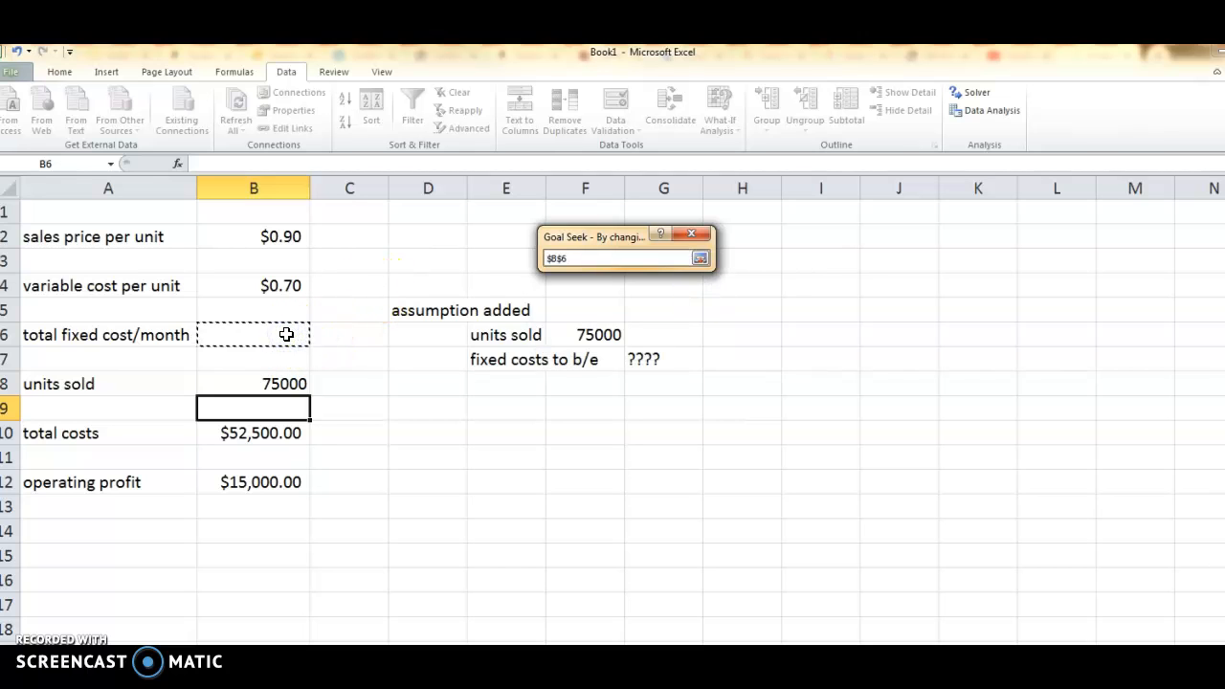
key("Return")
left_click(605, 328)
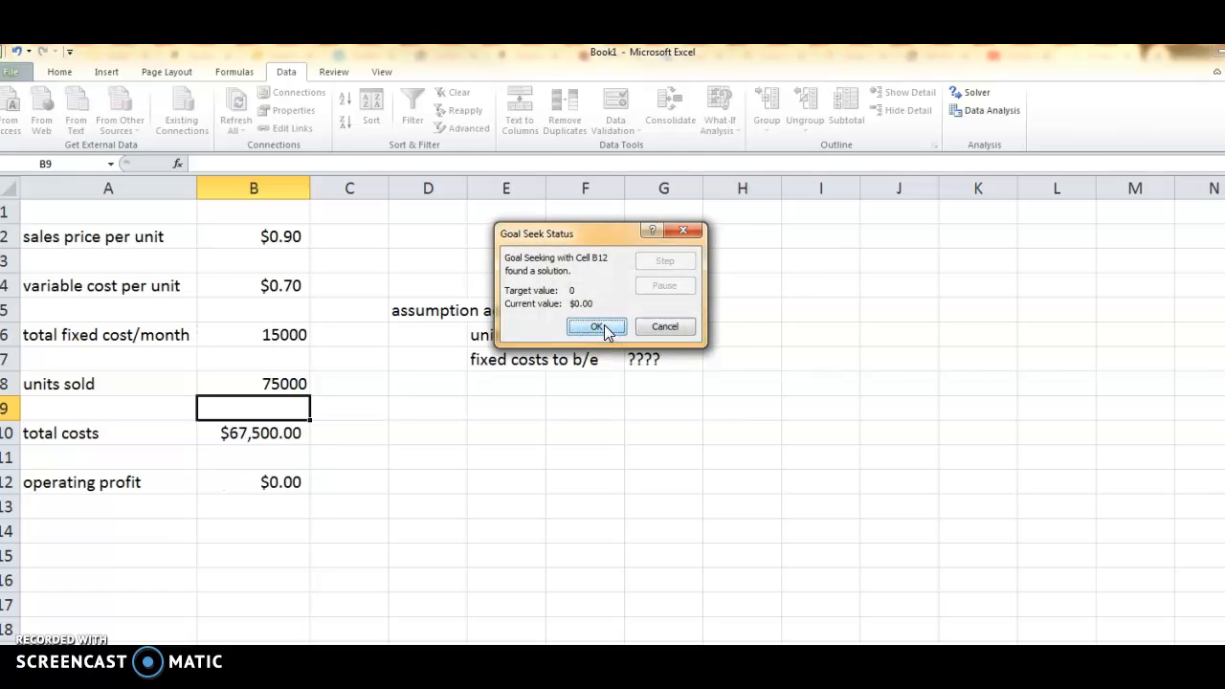
left_click(604, 326)
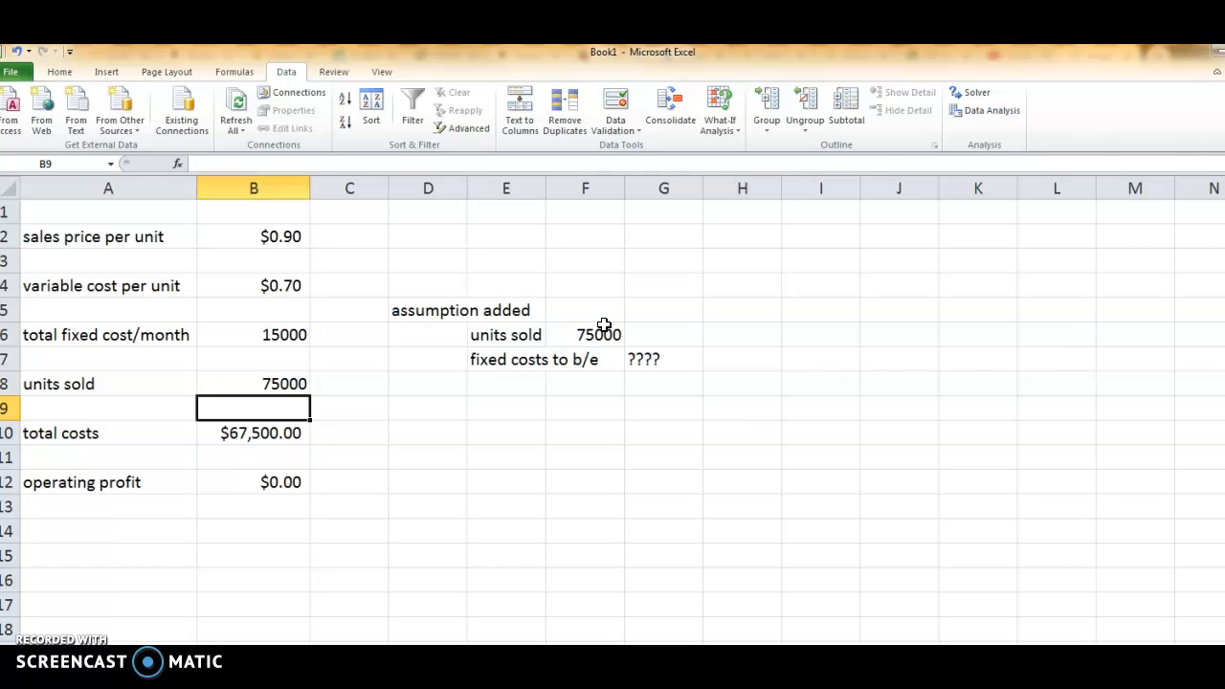
Examine the operating profit, units sold, sales price, variable cost and total fixed cost cells in column B.
left_click(284, 486)
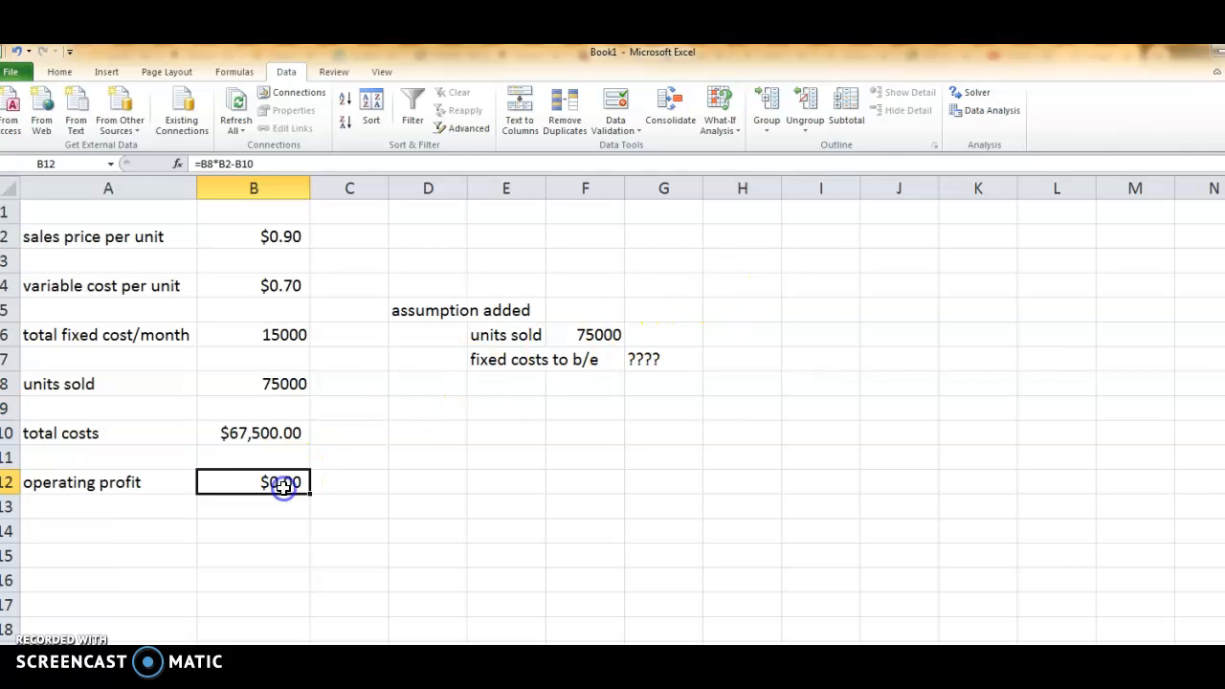
left_click(290, 384)
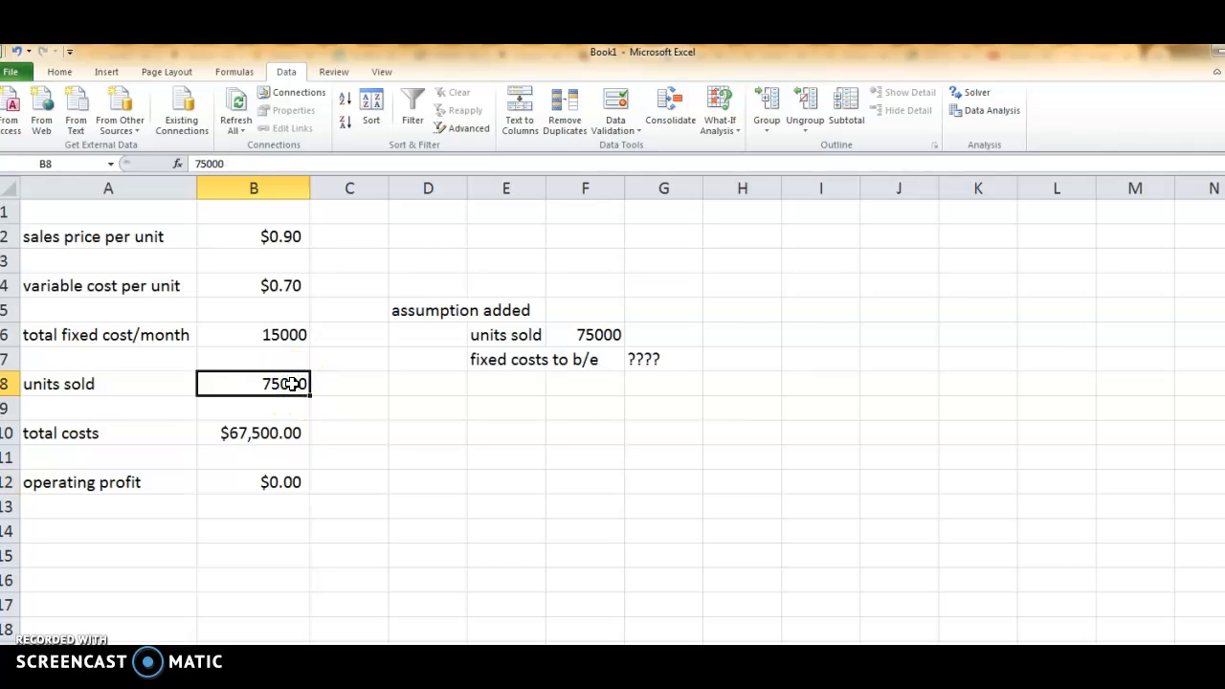
left_click(280, 239)
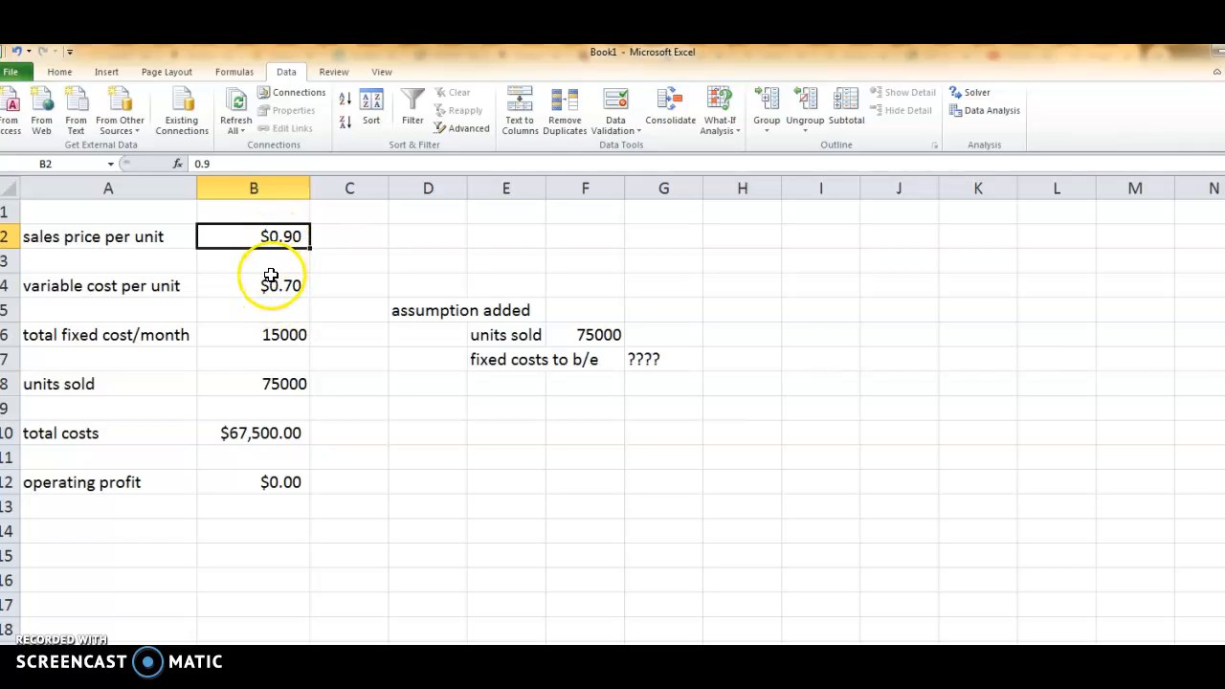
left_click(271, 277)
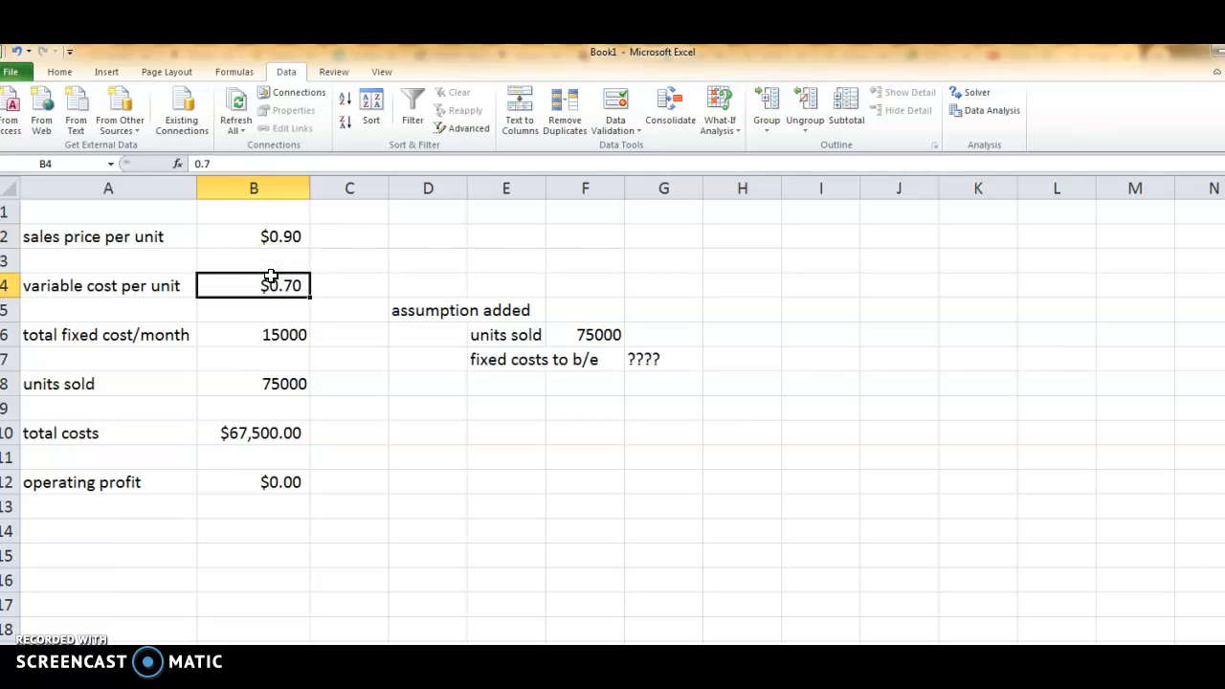
left_click(270, 336)
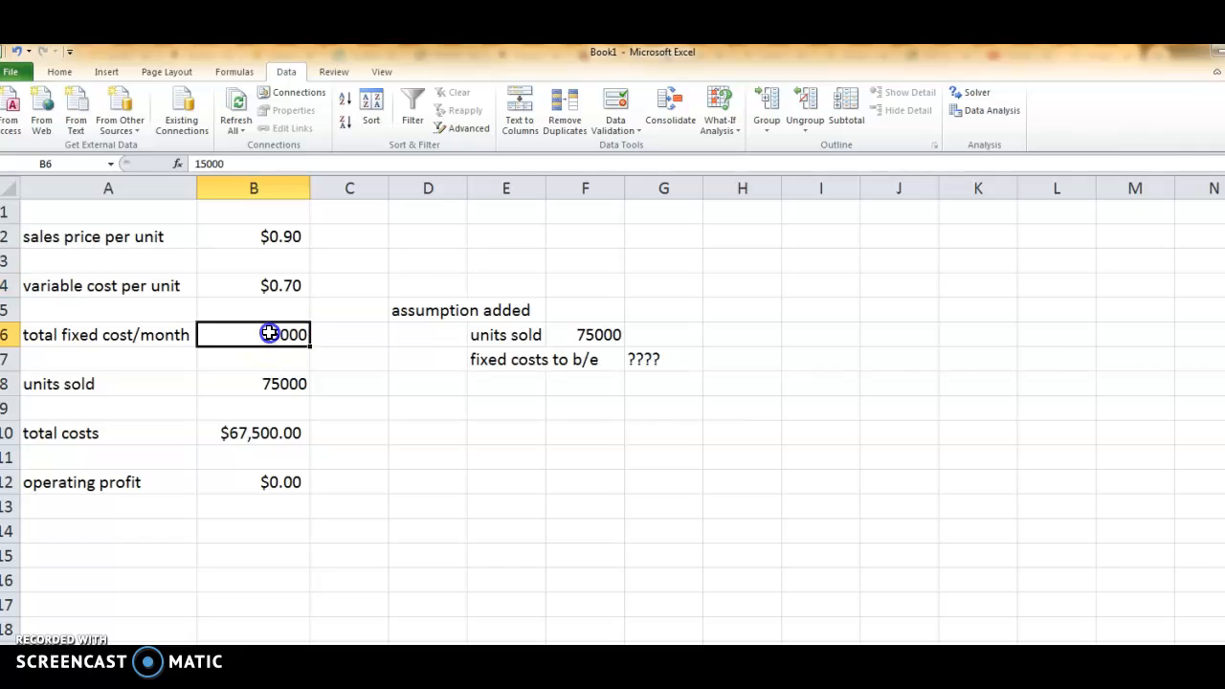